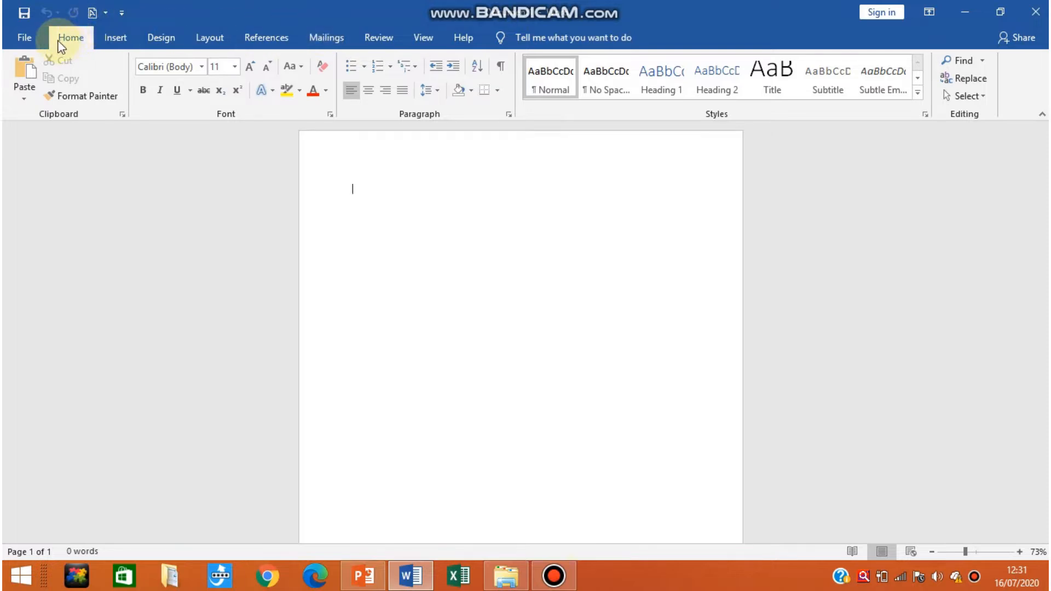
# Start the Step-by-Step Mail Merge Wizard for letters based on the current document and proceed to recipient selection.
pyautogui.click(331, 37)
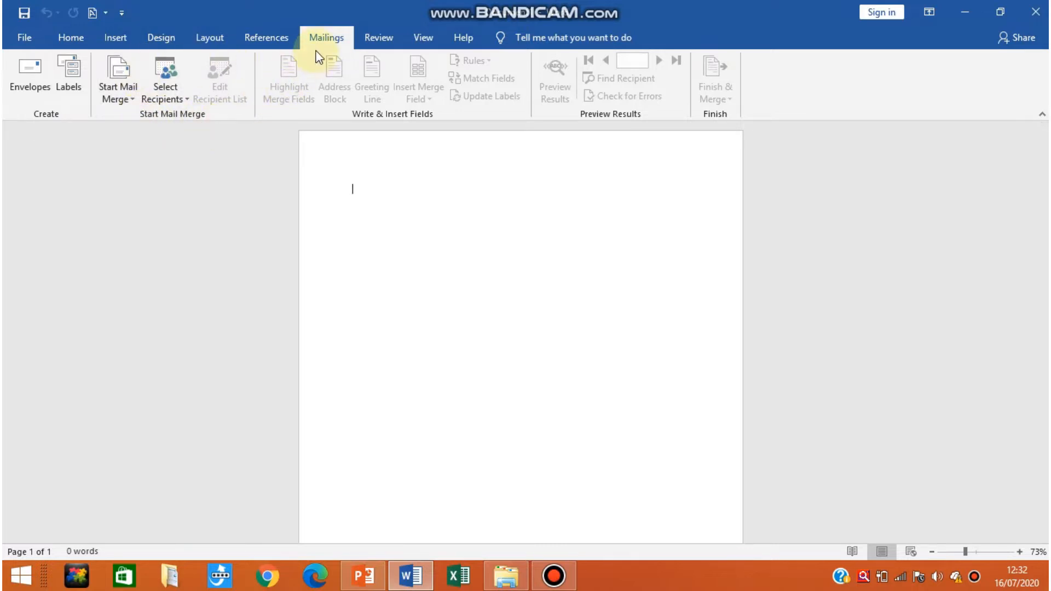
pyautogui.click(117, 94)
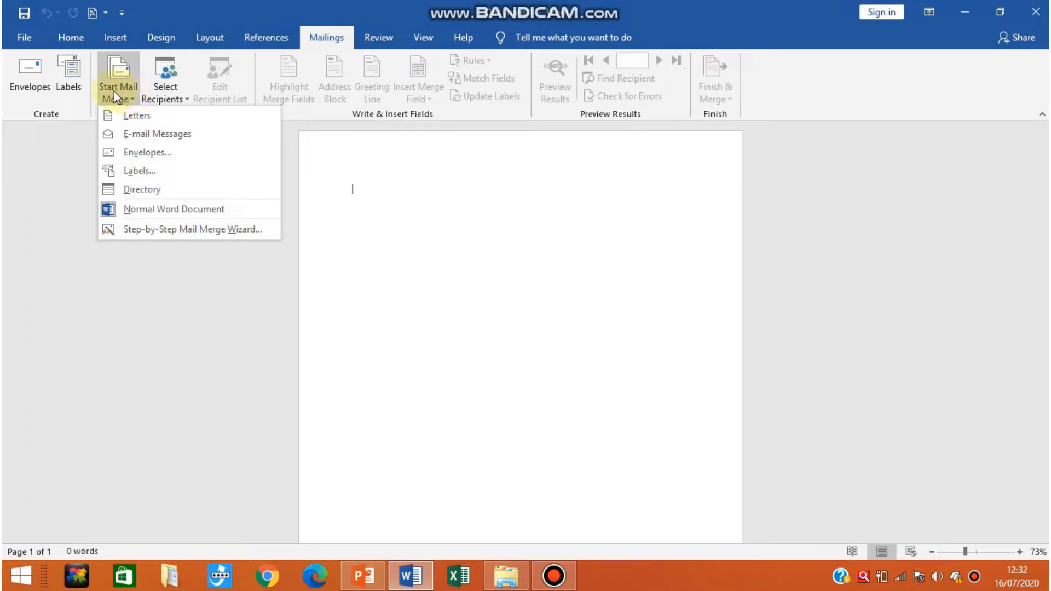
pyautogui.click(156, 230)
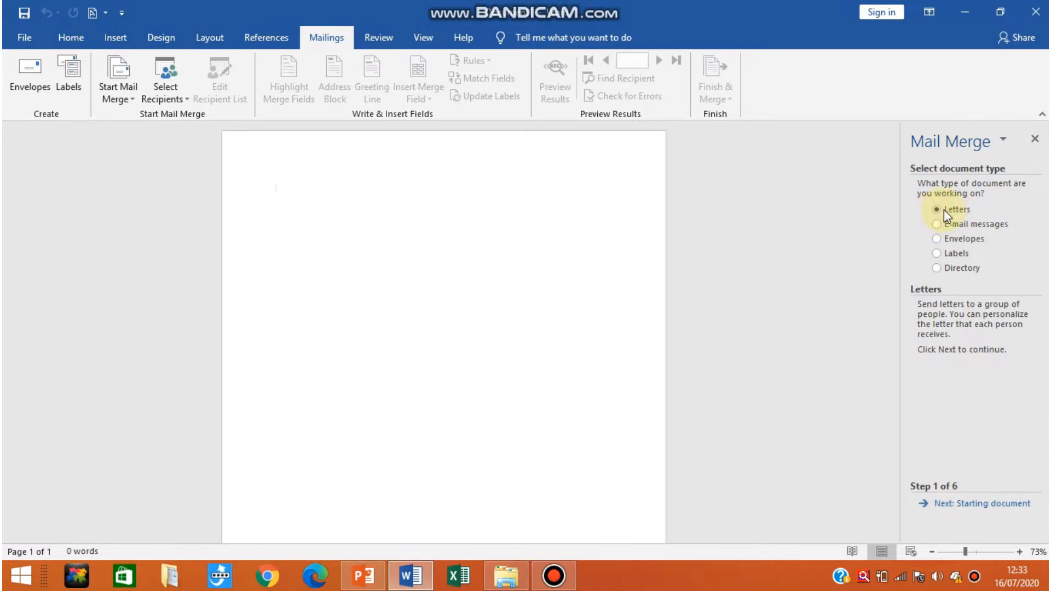
pyautogui.click(961, 510)
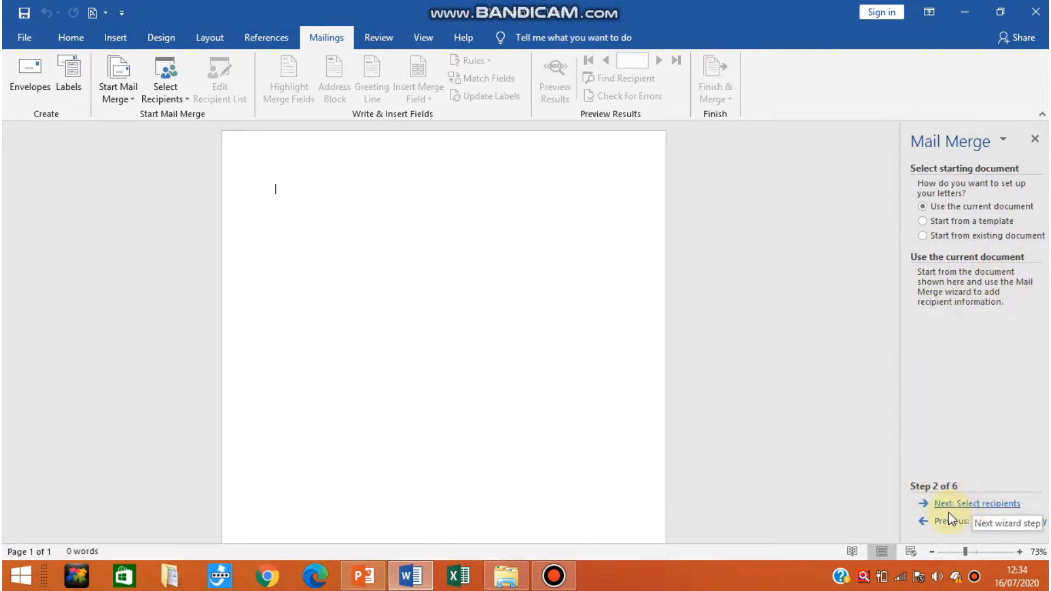
pyautogui.click(996, 503)
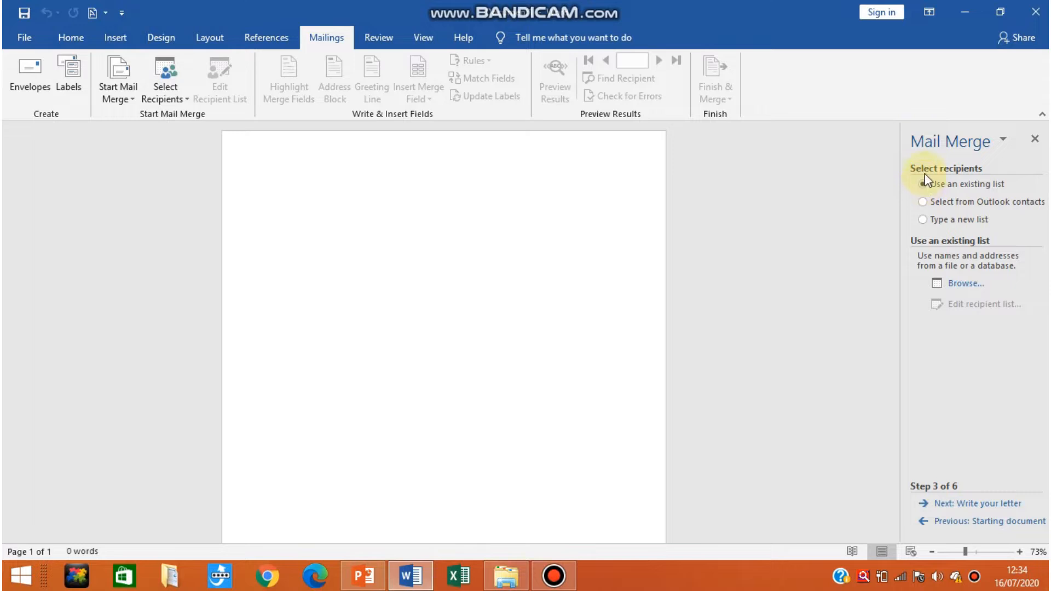
# Choose to type a new recipient list and open the new address list for entry.
pyautogui.click(923, 220)
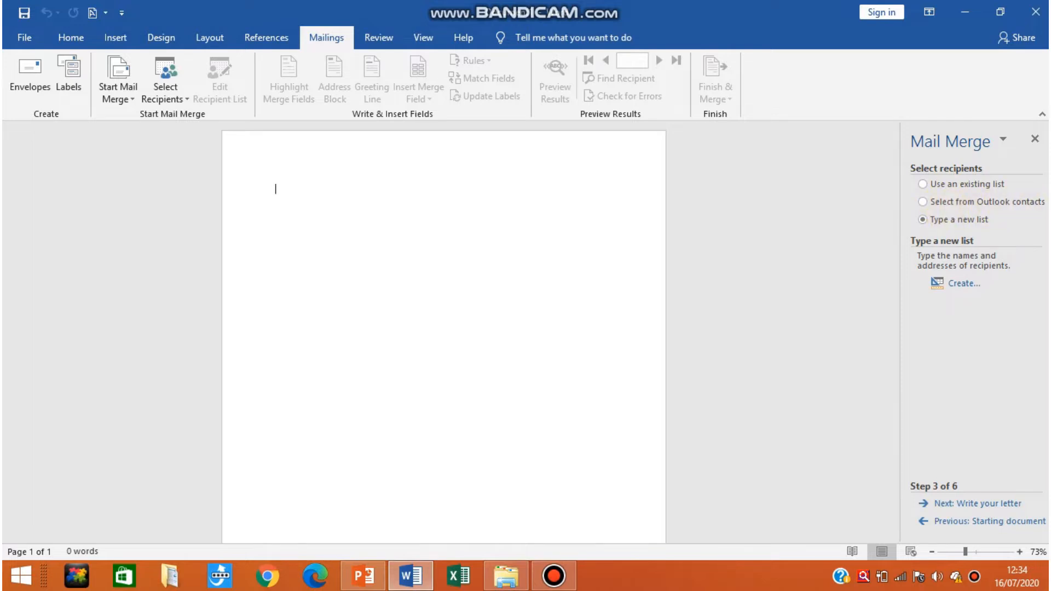
pyautogui.click(963, 285)
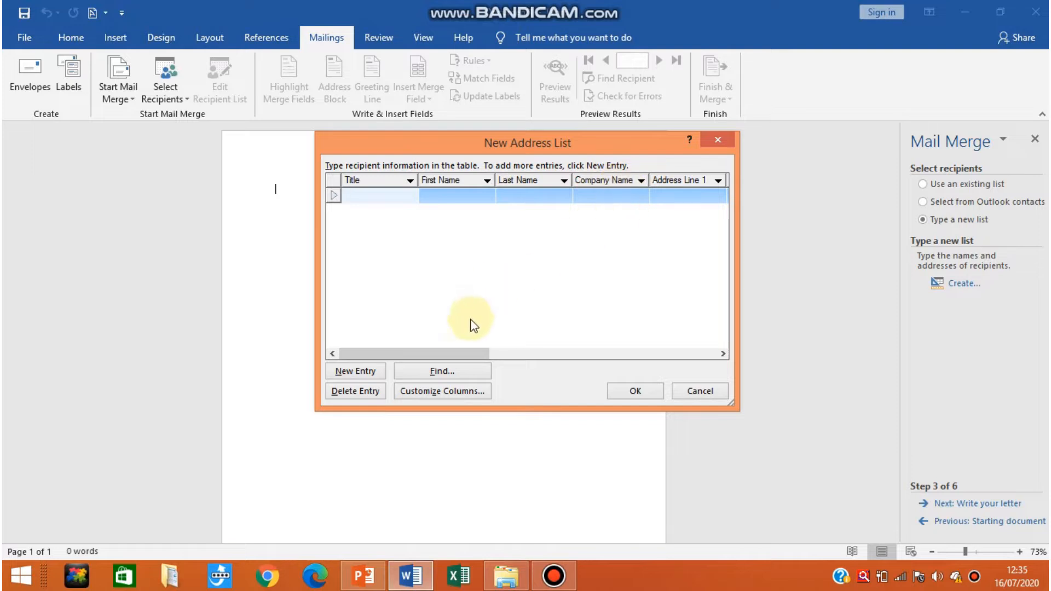
pyautogui.moveTo(449, 353); pyautogui.dragTo(402, 357)
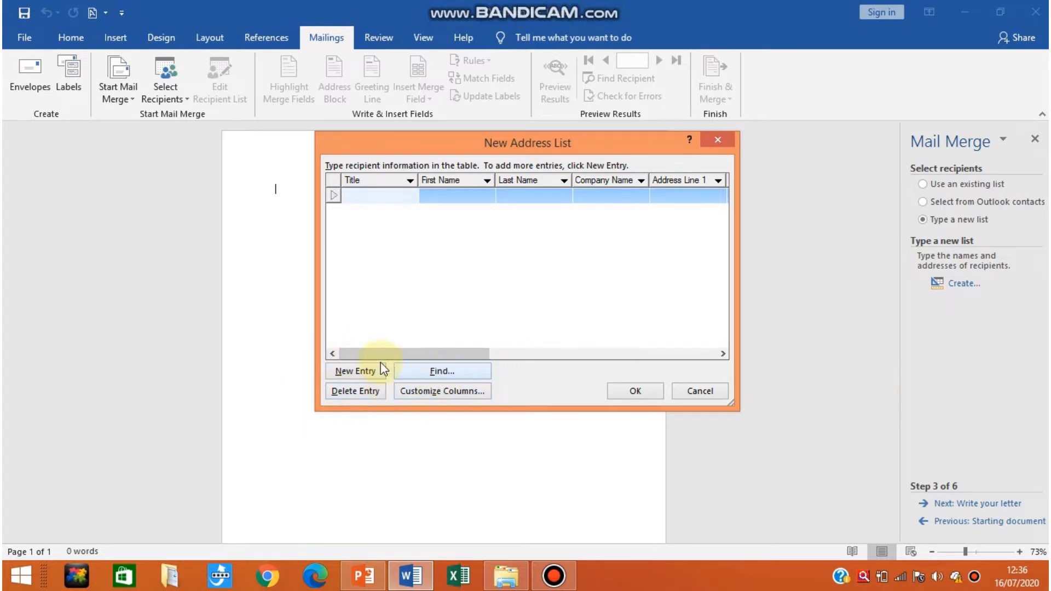
# Customize the address list columns by deleting the Company Name and Address Line 2 fields.
pyautogui.click(419, 392)
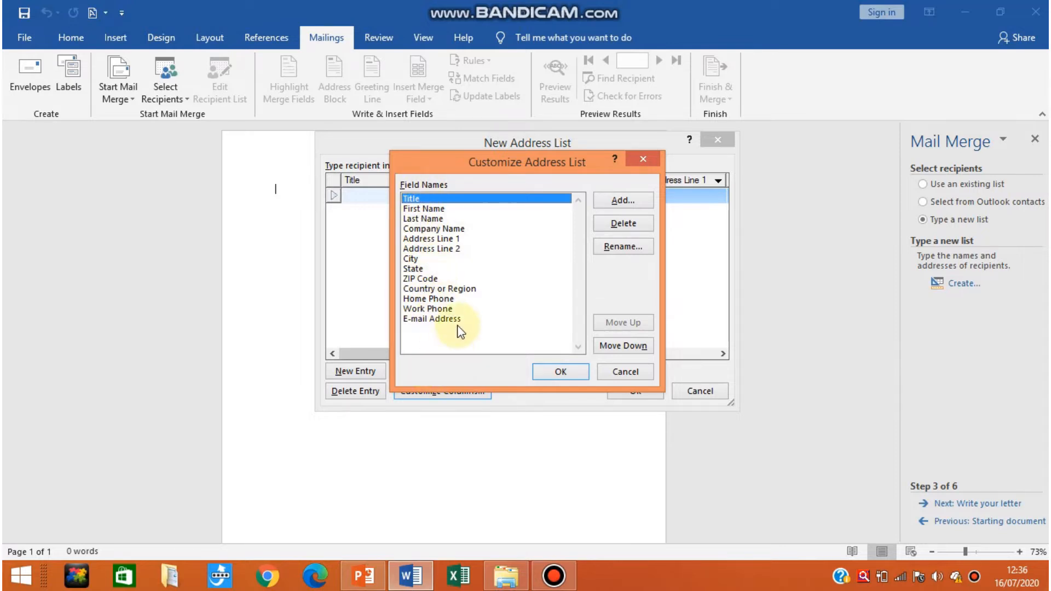
pyautogui.click(451, 230)
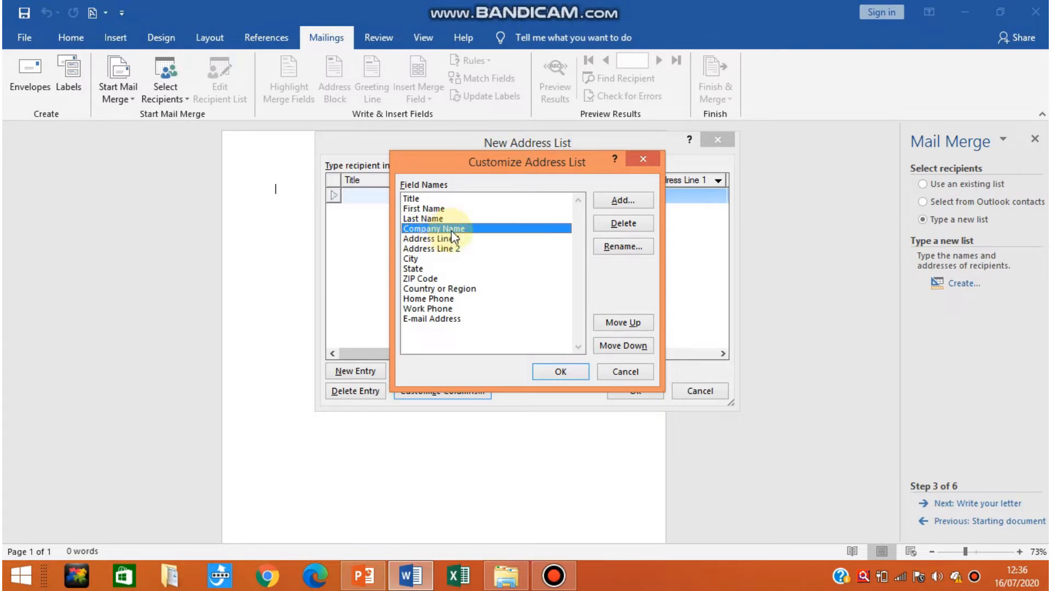
pyautogui.click(623, 224)
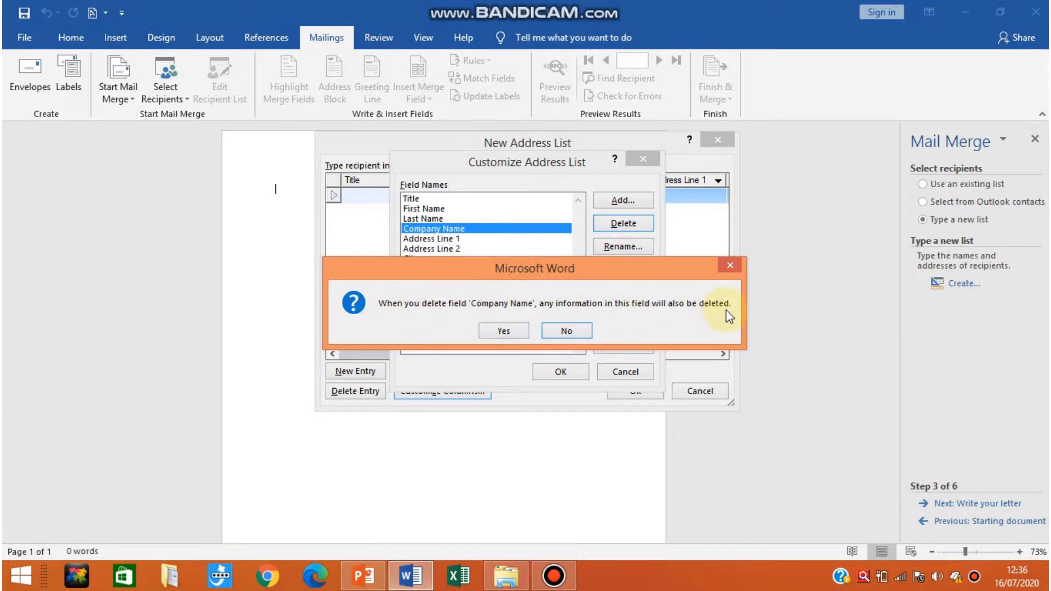
pyautogui.click(503, 330)
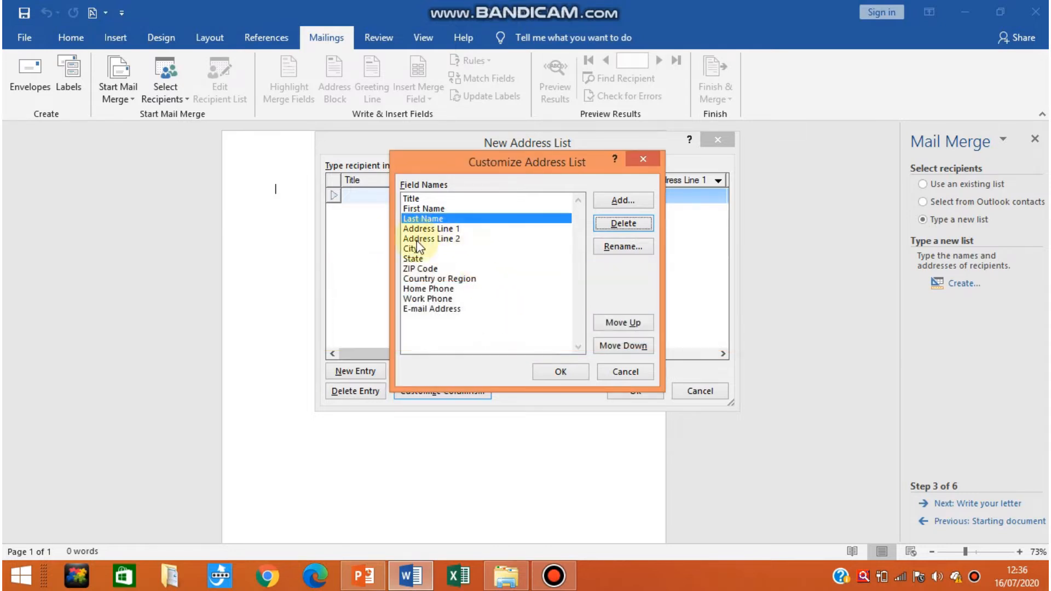
pyautogui.click(446, 239)
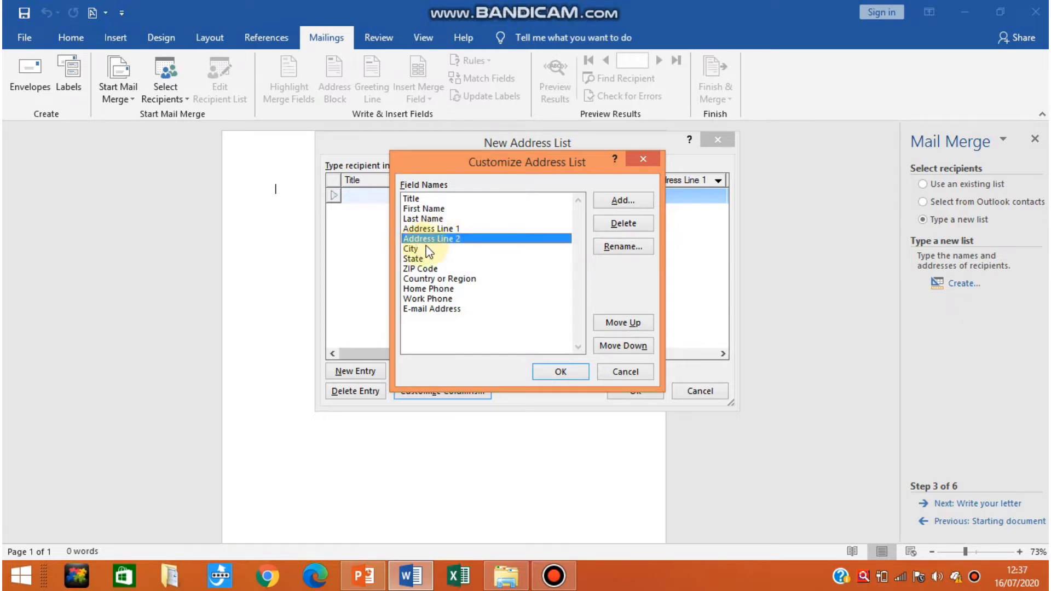
pyautogui.click(610, 224)
pyautogui.click(488, 331)
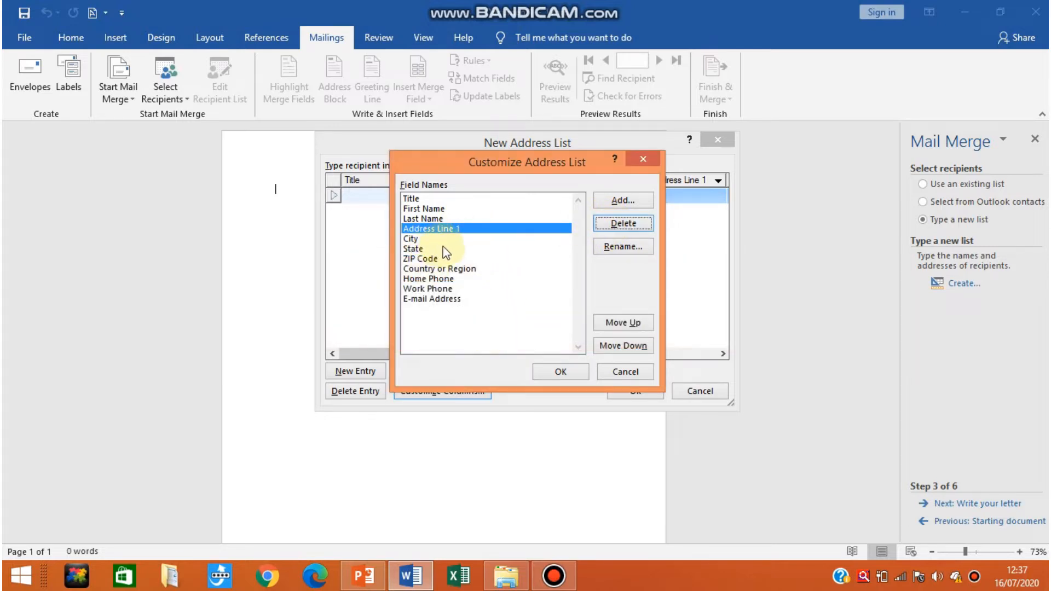
# Delete the ZIP Code and Home Phone fields from the address list columns.
pyautogui.click(414, 258)
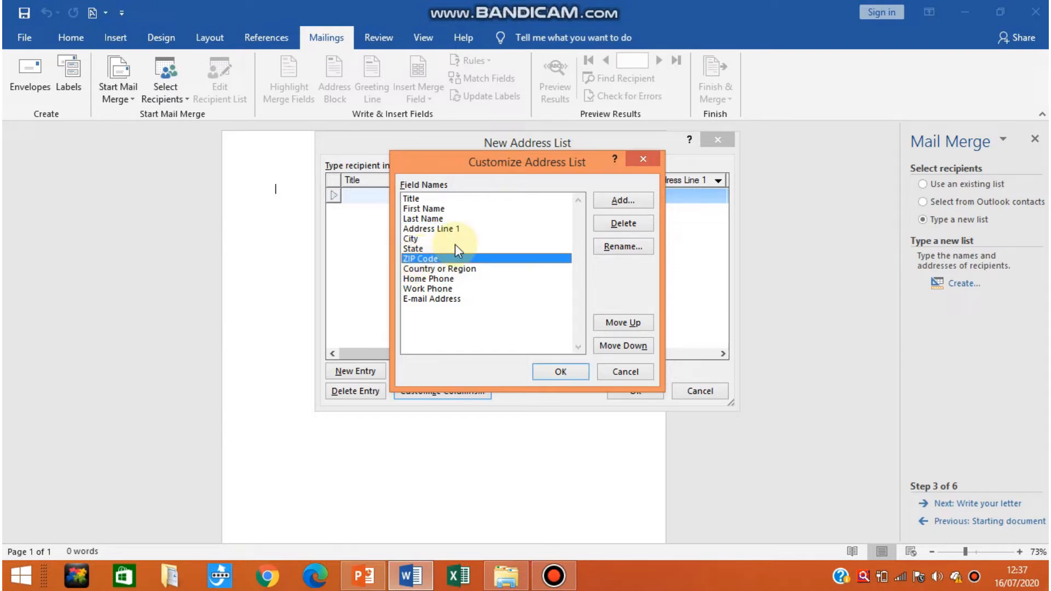
pyautogui.click(612, 224)
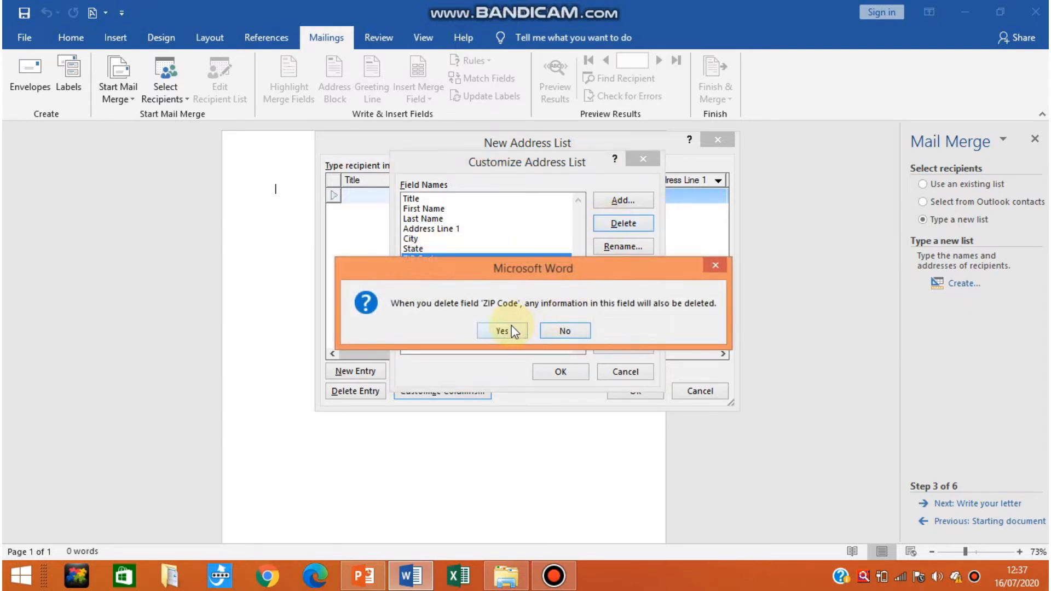
pyautogui.click(502, 331)
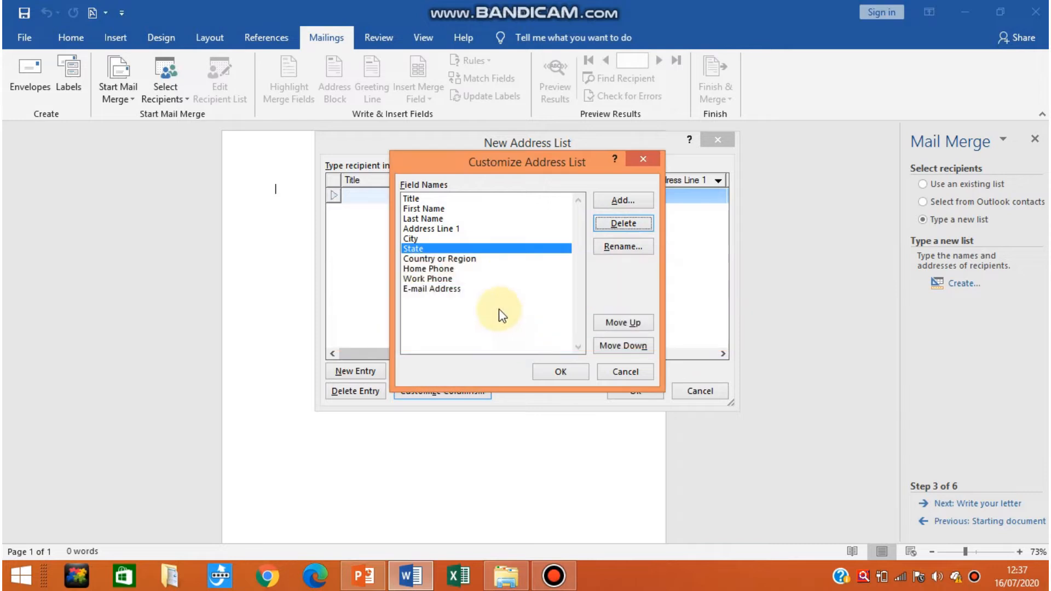
pyautogui.click(444, 269)
pyautogui.click(611, 222)
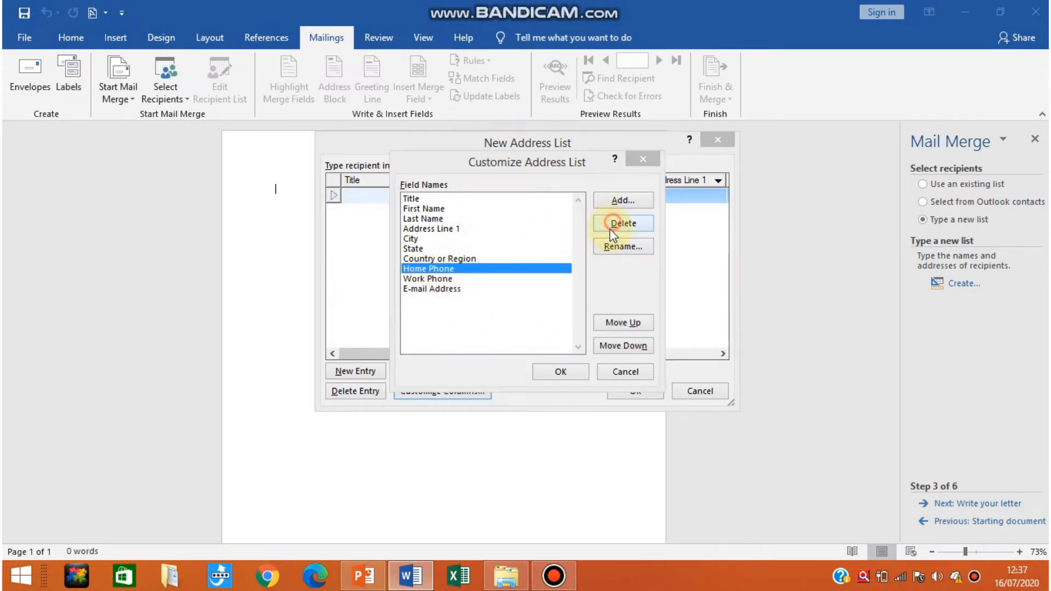
pyautogui.click(518, 331)
# Delete the Work Phone and E-mail Address fields from the address list columns.
pyautogui.click(459, 269)
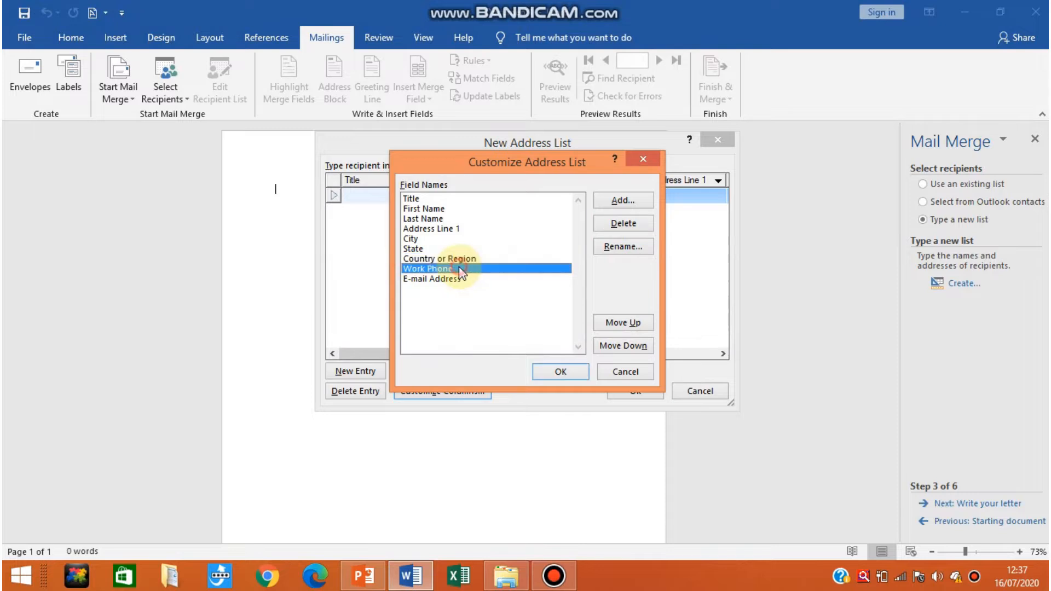
pyautogui.click(629, 224)
pyautogui.click(494, 329)
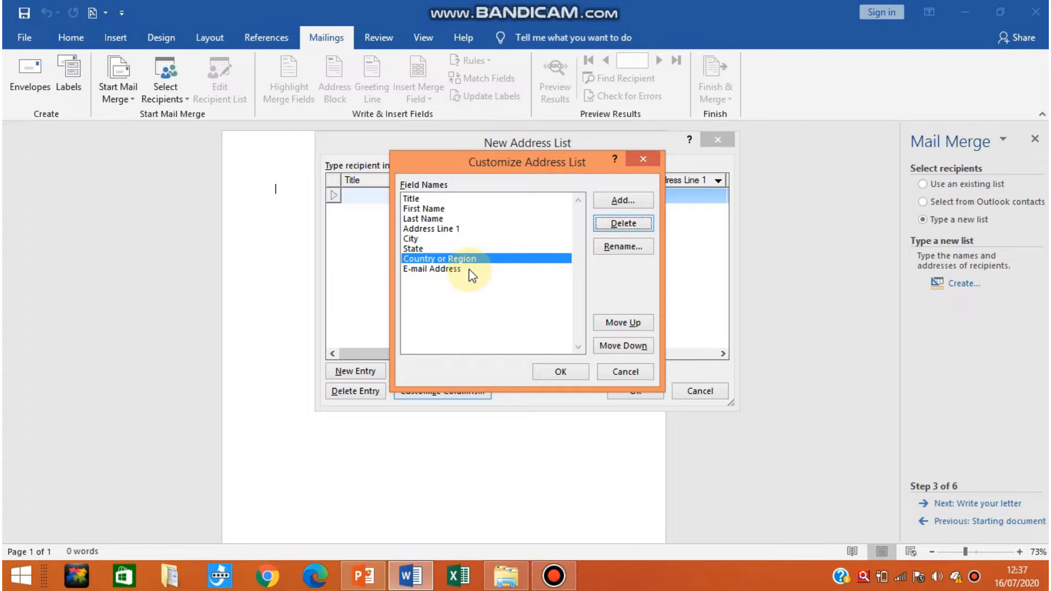
pyautogui.click(440, 269)
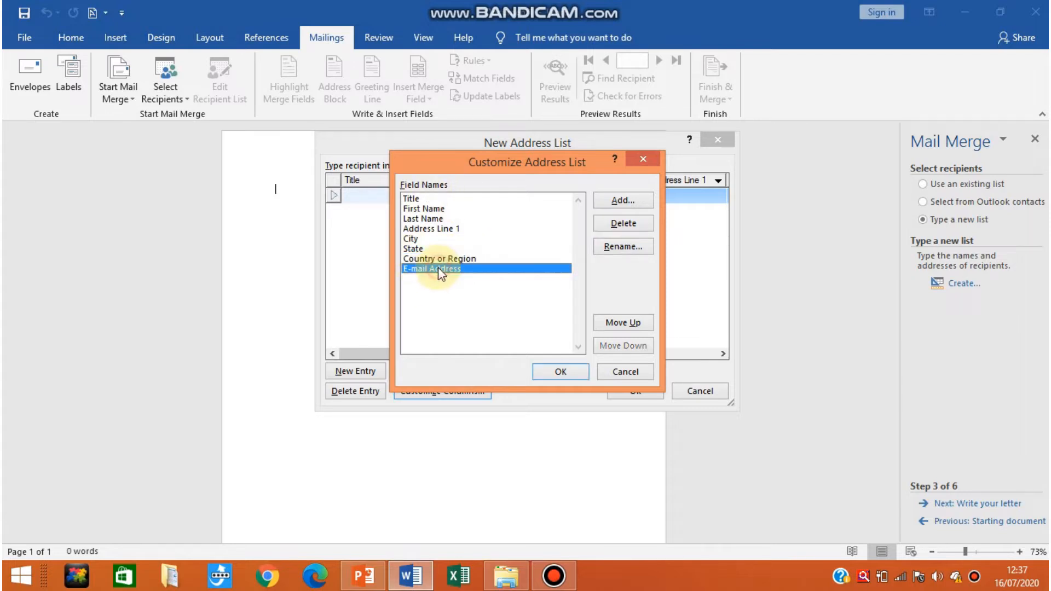
pyautogui.click(626, 228)
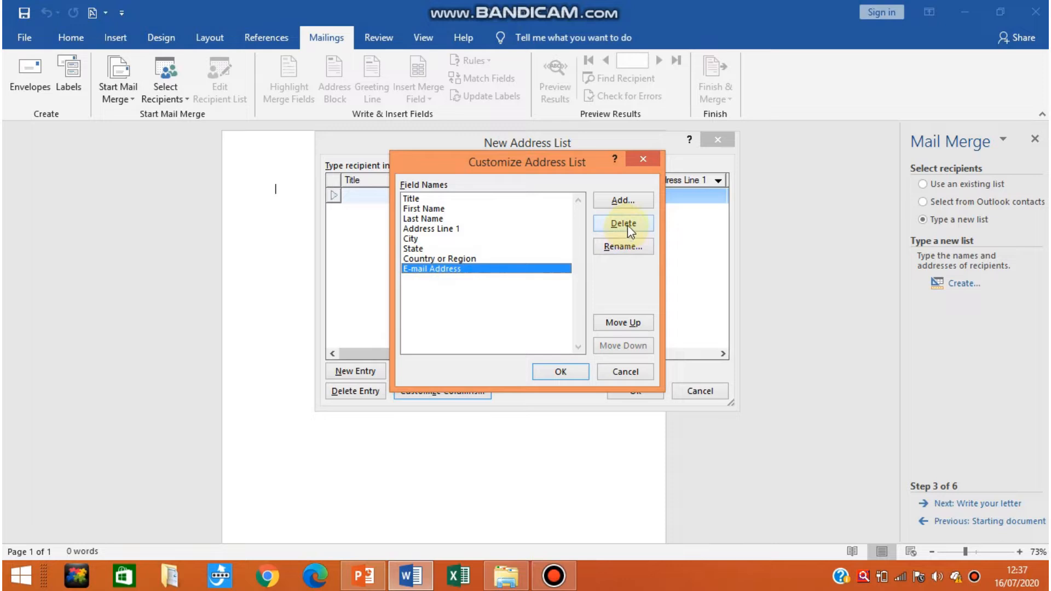
pyautogui.click(507, 332)
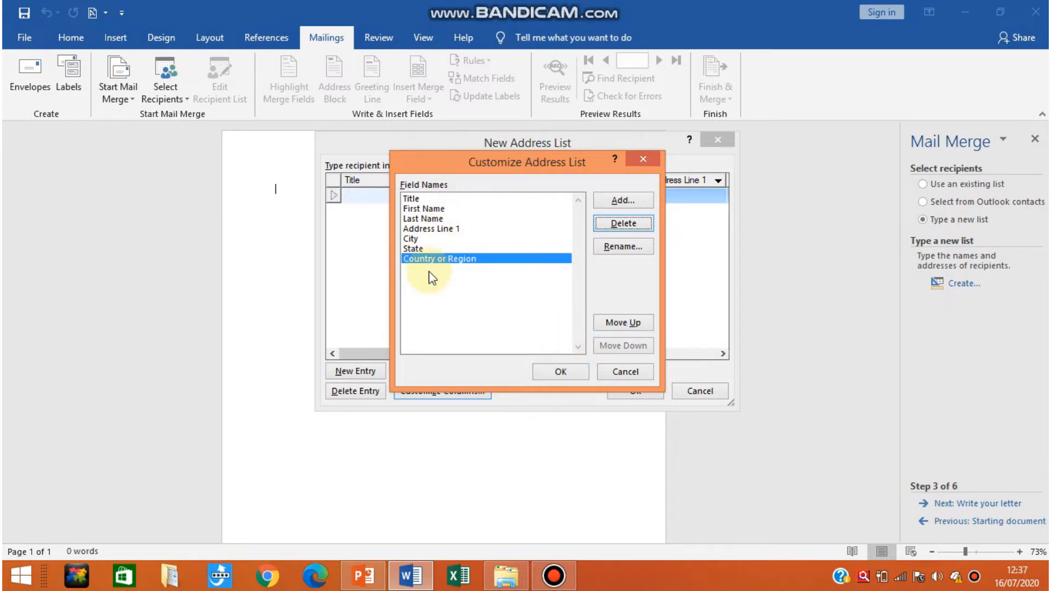
# Apply the customized field list to the new address list without adding any field.
pyautogui.click(627, 199)
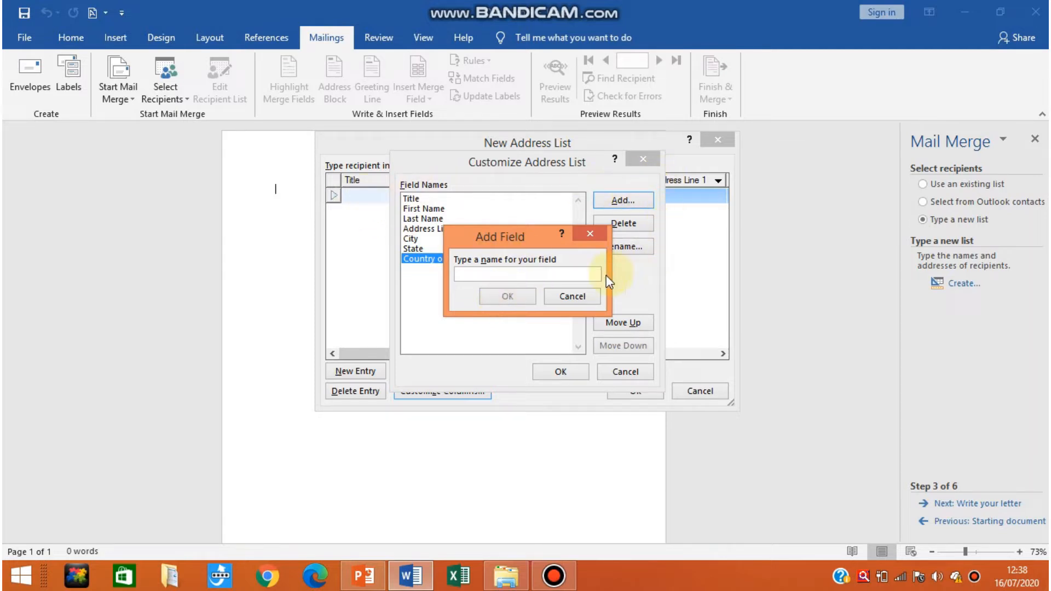
pyautogui.click(557, 298)
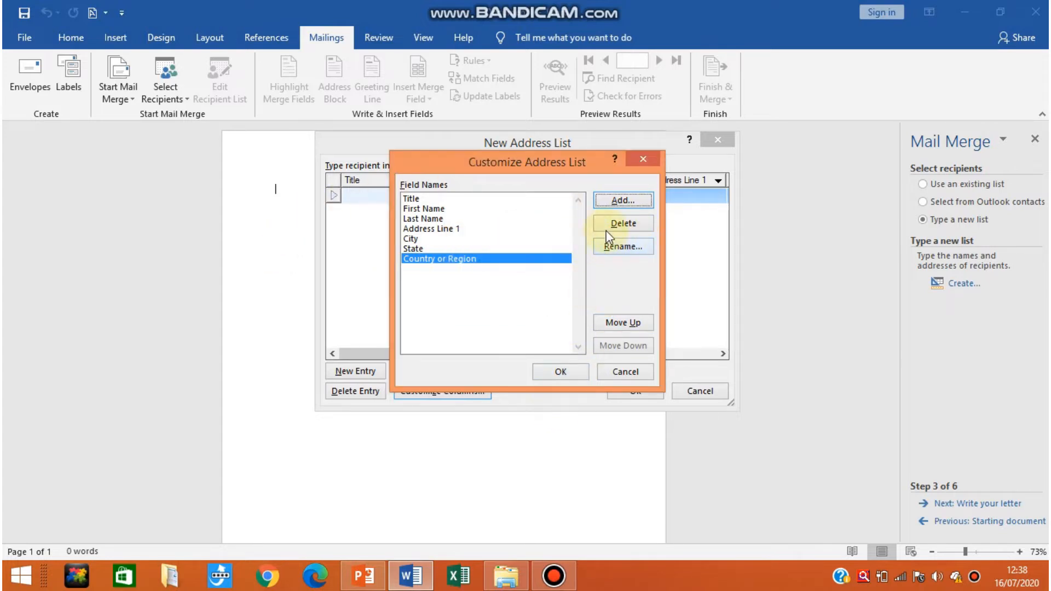
pyautogui.click(560, 372)
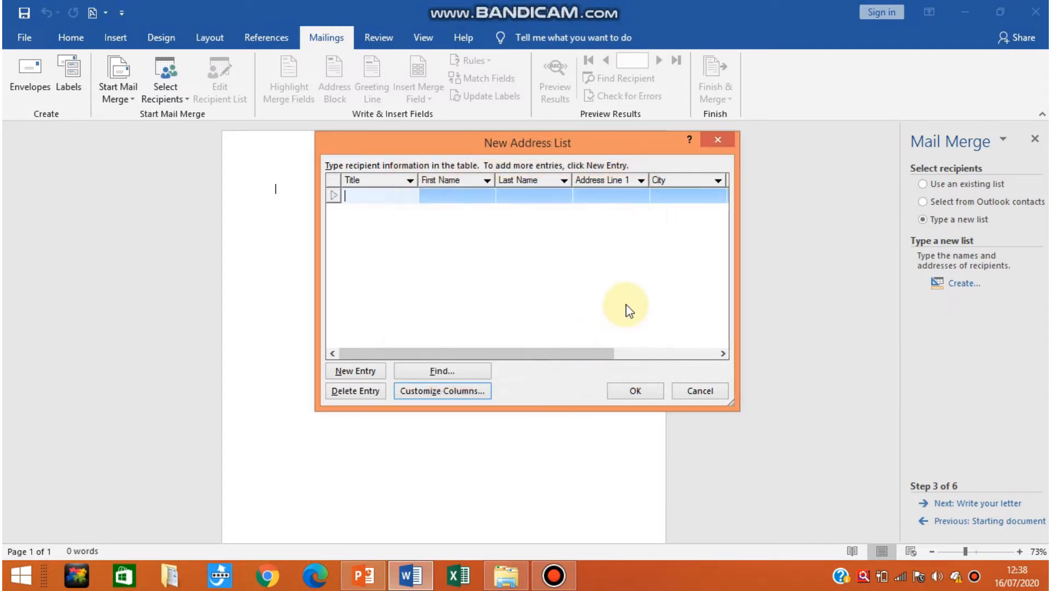
# Fill in the first recipient entry with the title MR and the recipient's first and last name.
pyautogui.moveTo(534, 354)
pyautogui.mouseDown()
pyautogui.moveTo(678, 354)
pyautogui.moveTo(527, 346)
pyautogui.mouseUp()
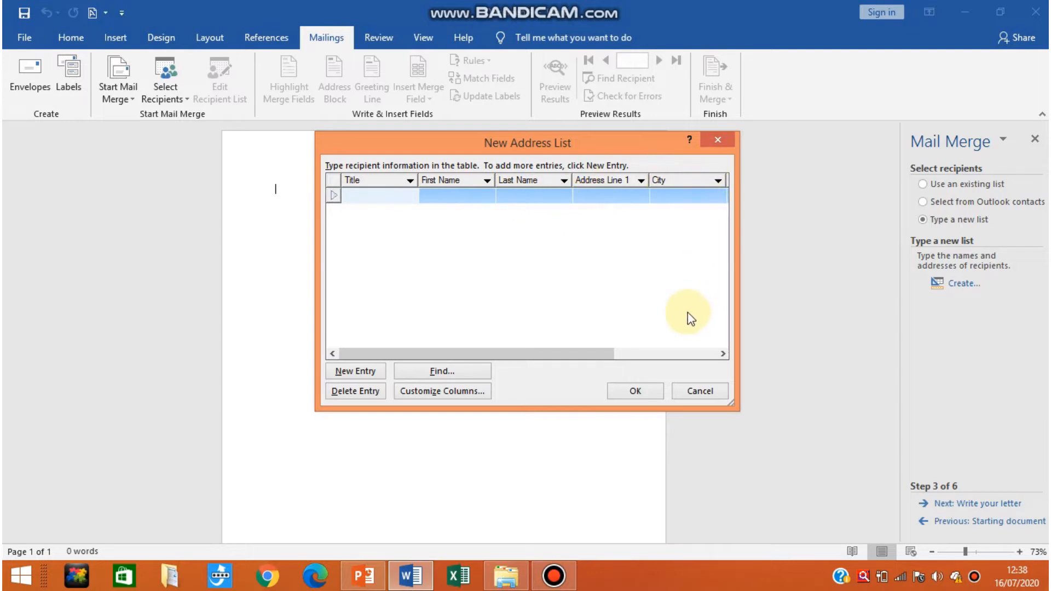
pyautogui.moveTo(477, 353); pyautogui.dragTo(503, 354)
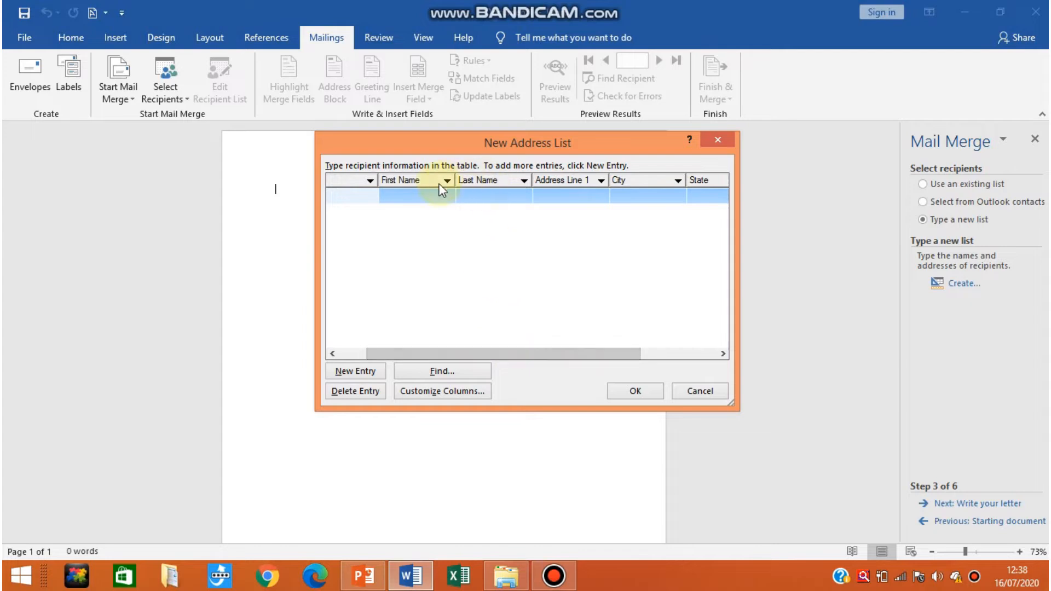
pyautogui.click(367, 195)
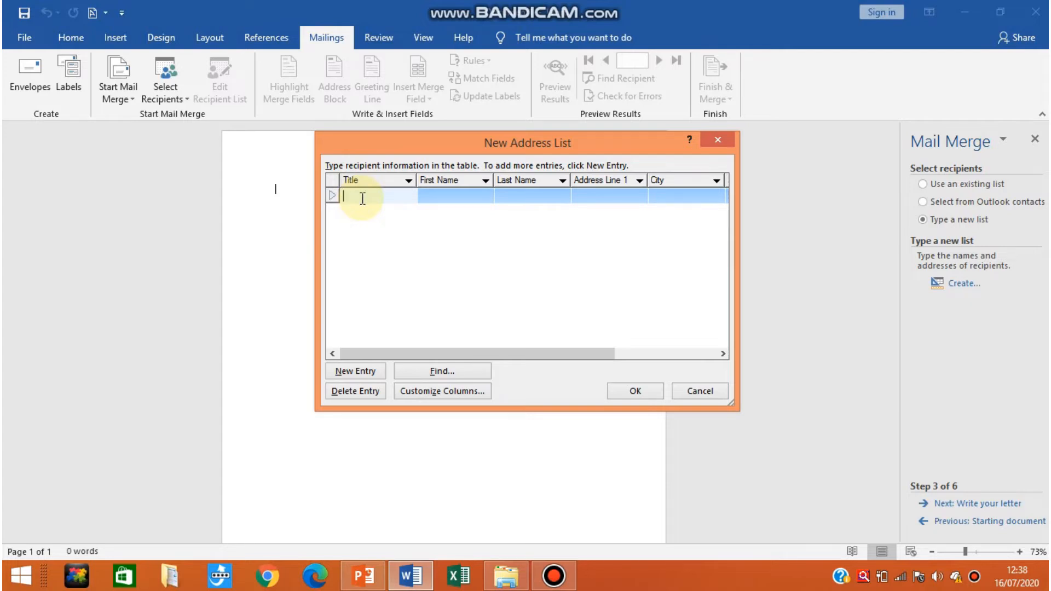
pyautogui.write('MR')
pyautogui.press('Tab')
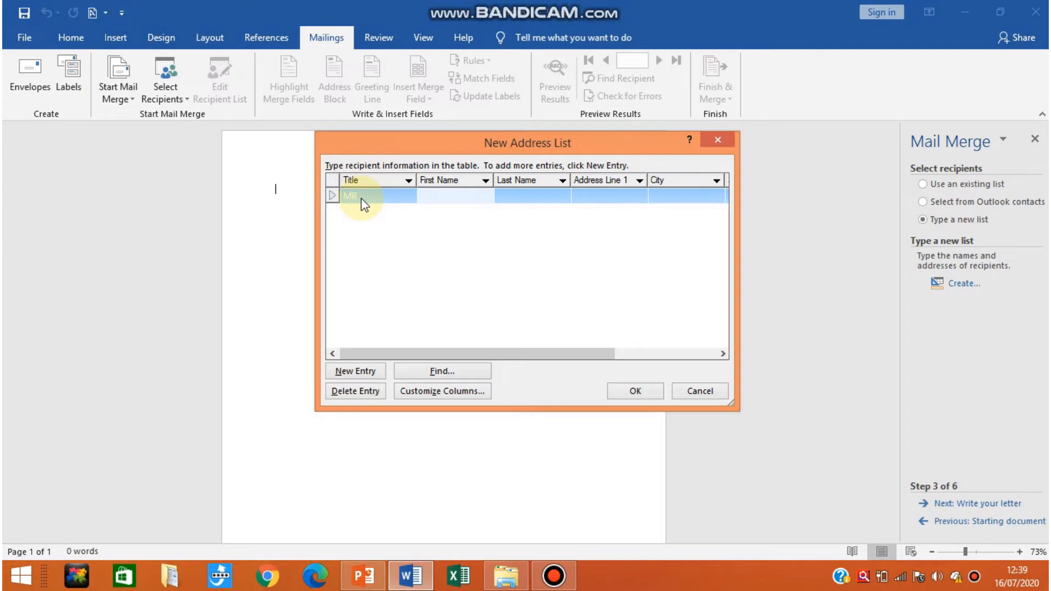
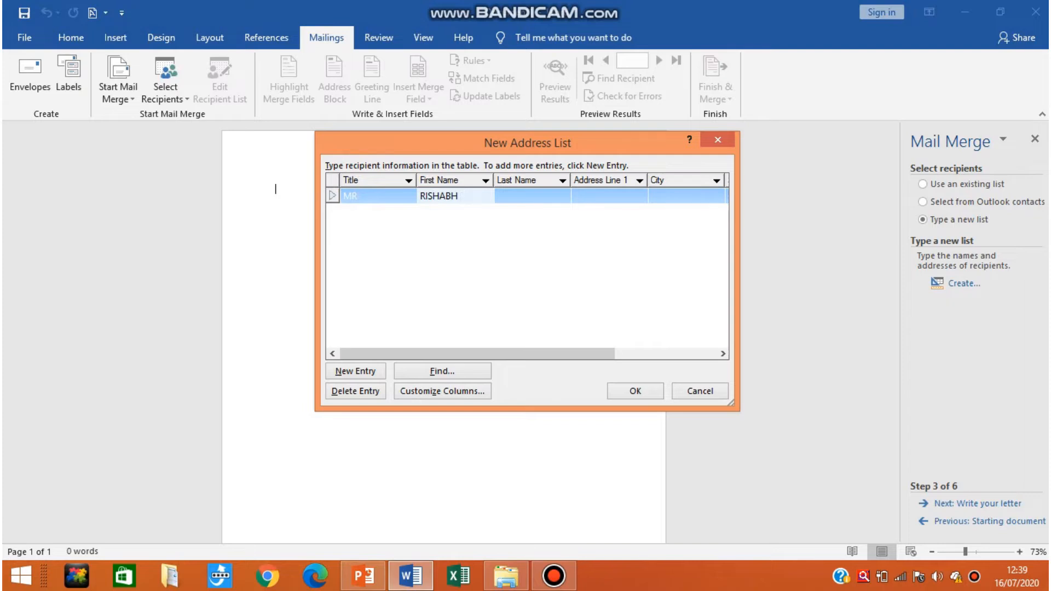
pyautogui.press('Tab')
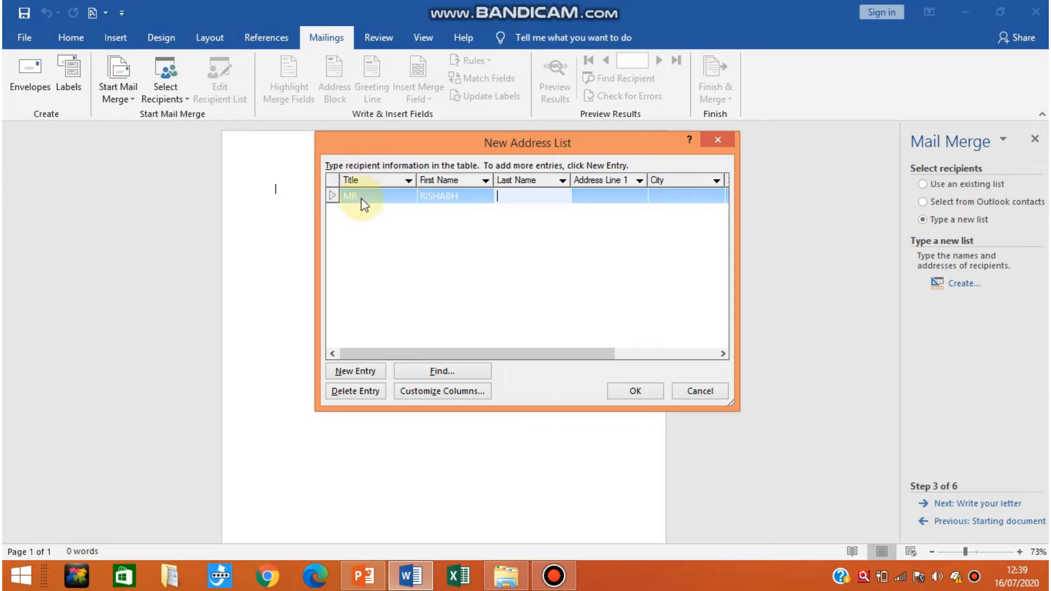
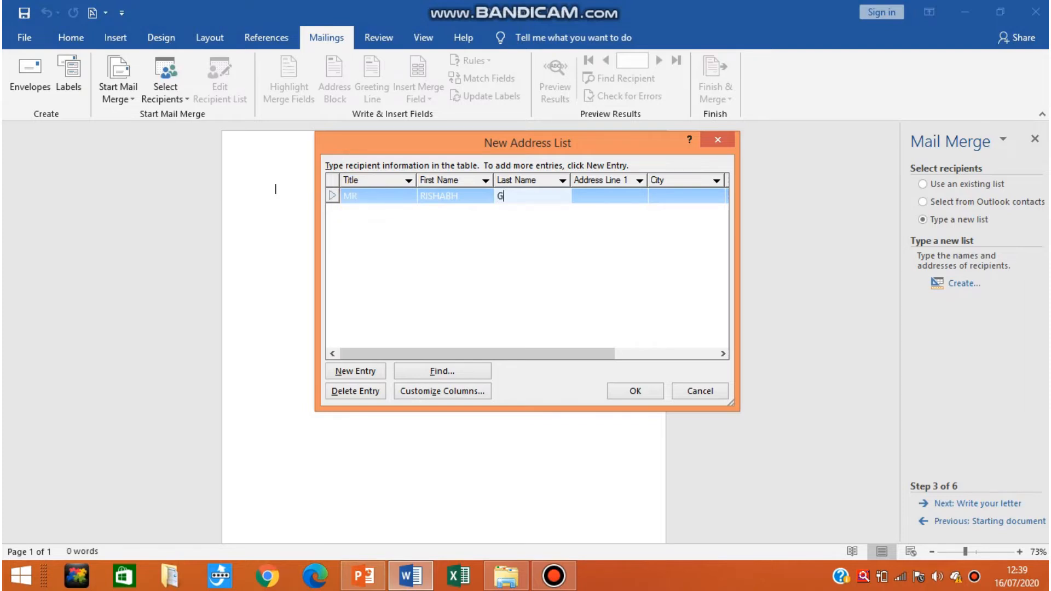
pyautogui.press('Tab')
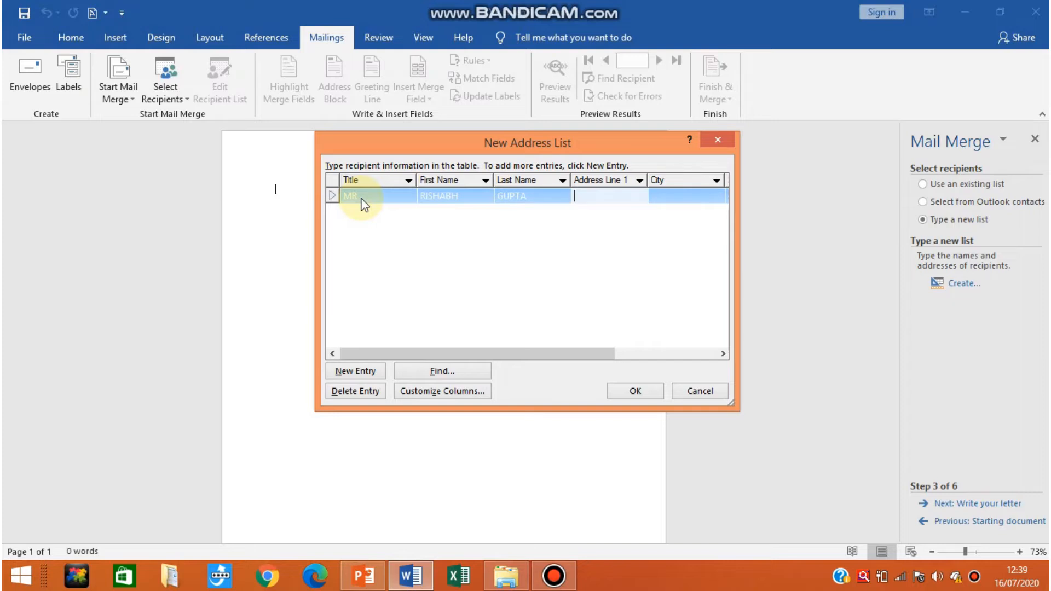
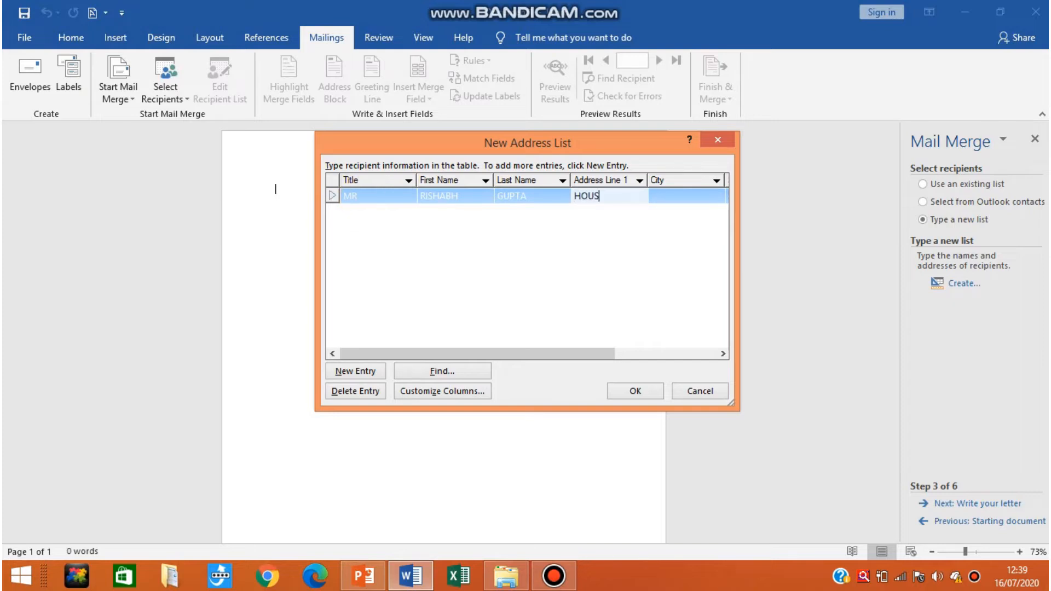
# Fill in the first recipient's address line and set the city to MUMBAI.
pyautogui.press('Tab')
pyautogui.write('M')
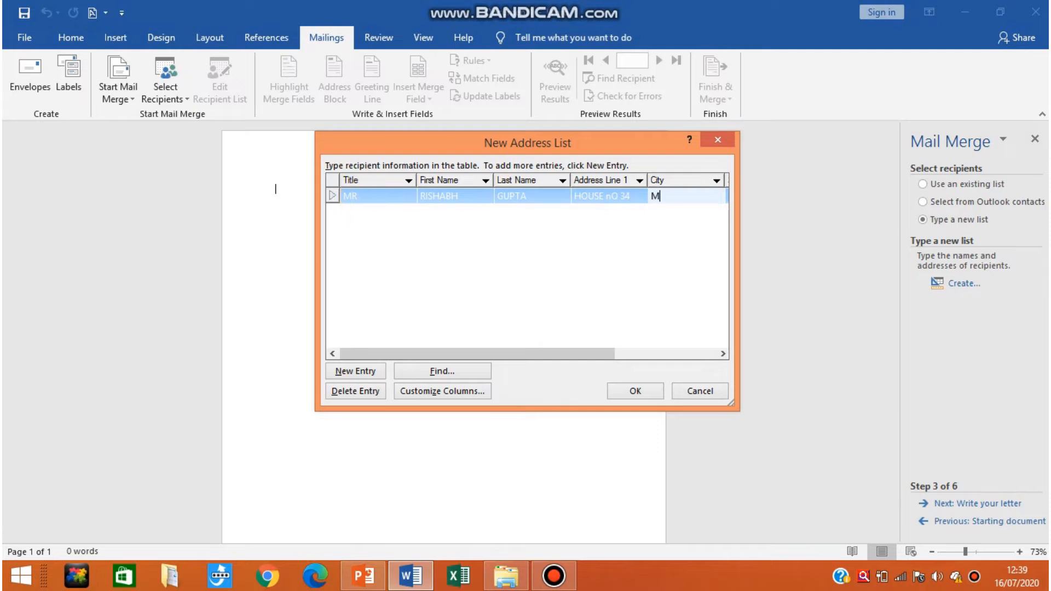
pyautogui.write('UMBAI')
pyautogui.press('Tab')
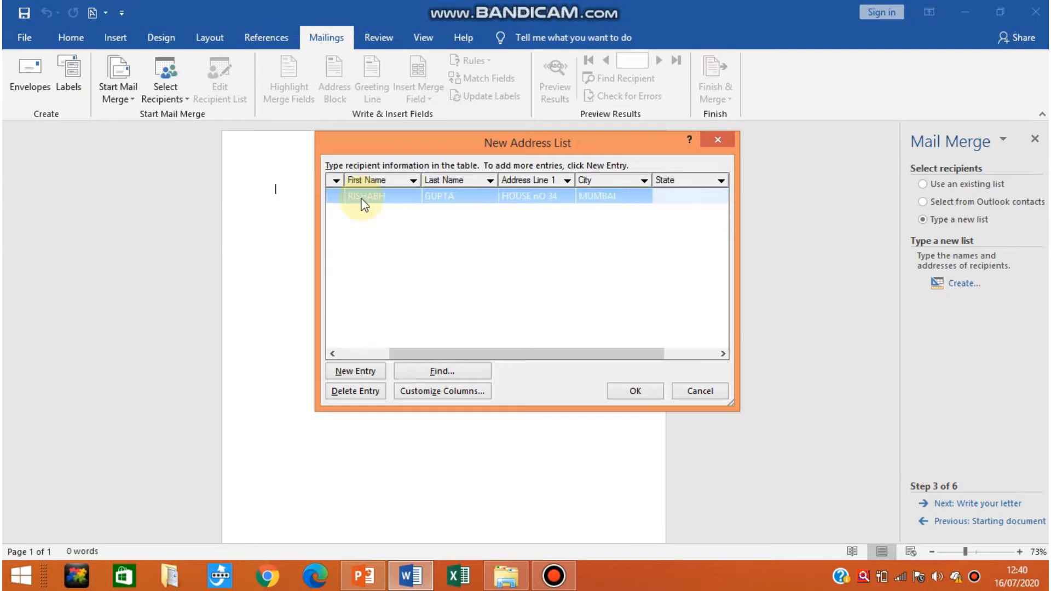
# Set the first recipient's state to MAHARASHTRA and the country to INDIA.
pyautogui.write('MAHA')
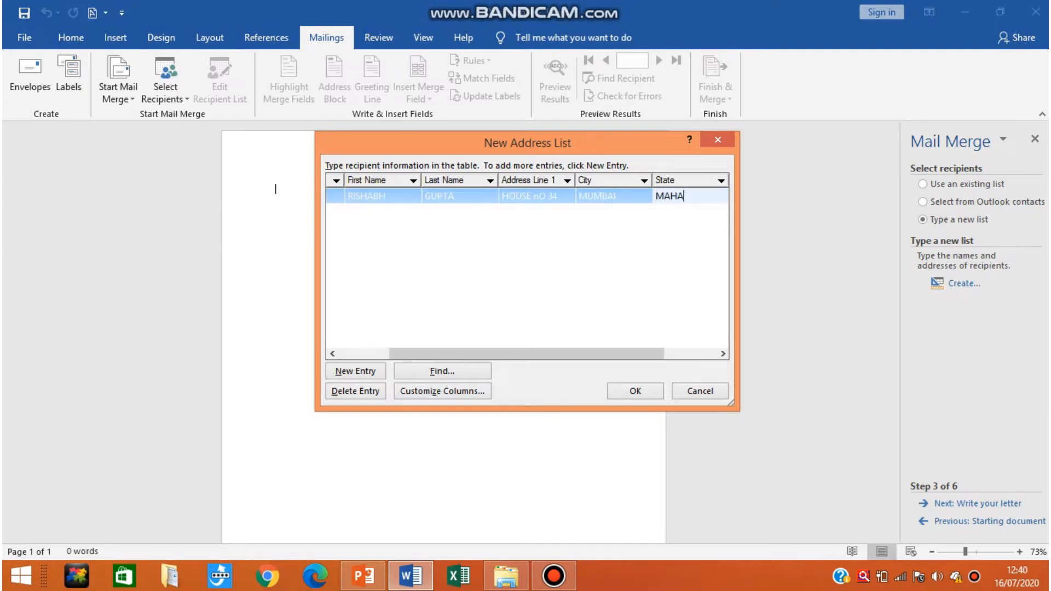
pyautogui.write('RASHTRA')
pyautogui.press('Tab')
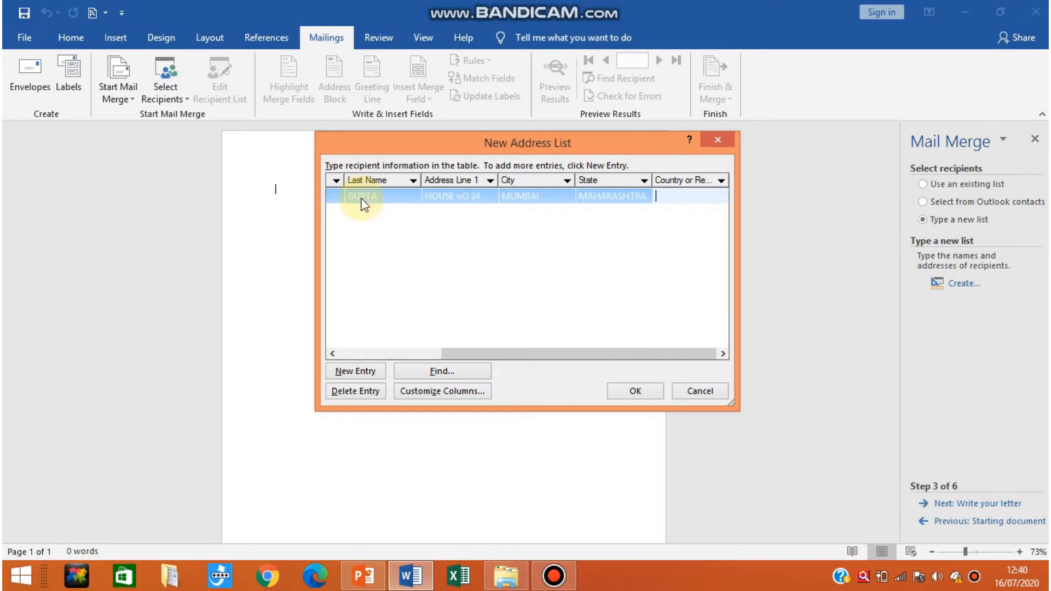
pyautogui.write('INDIA')
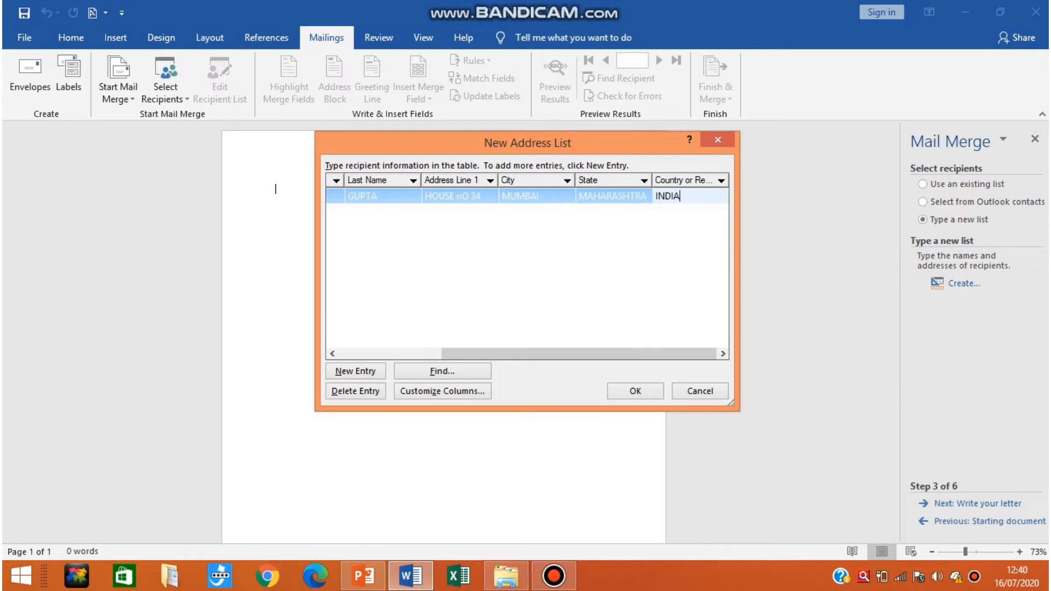
pyautogui.press('Tab')
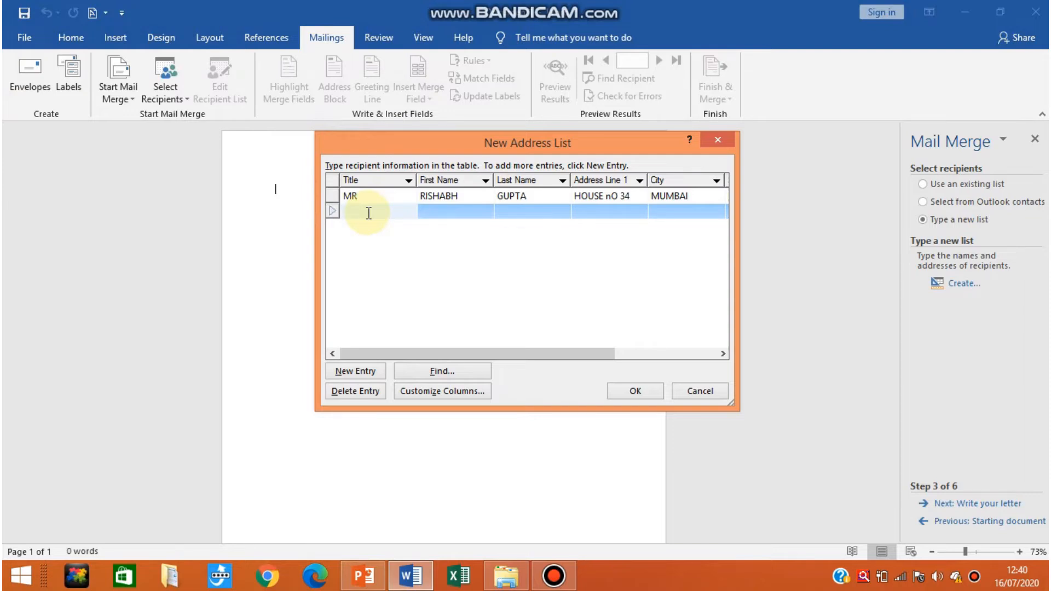
# Fill in the second recipient entry with the title MS and the recipient's first and last name.
pyautogui.write('MS')
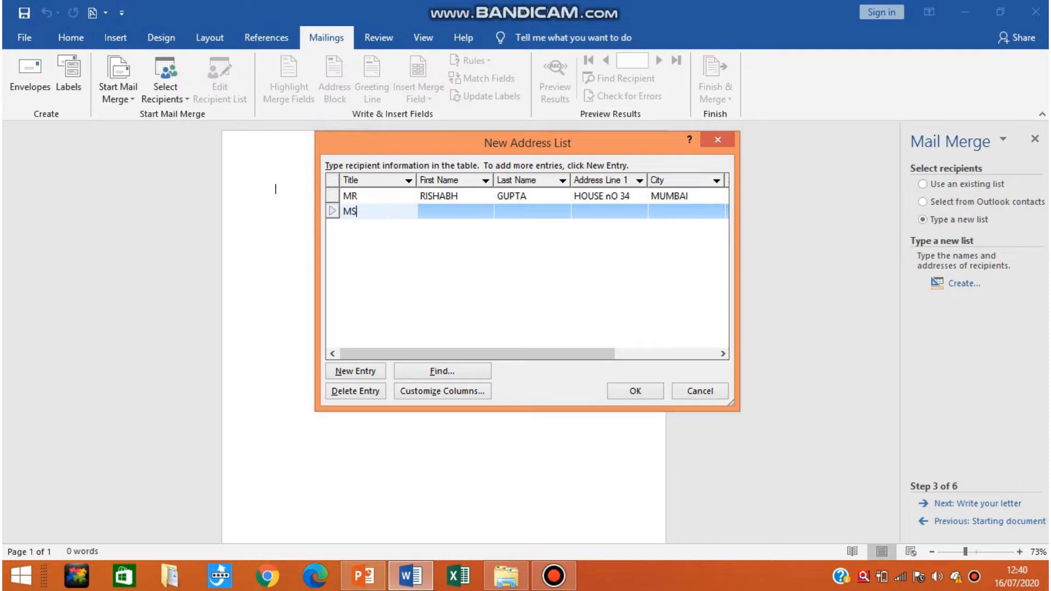
pyautogui.press('Tab')
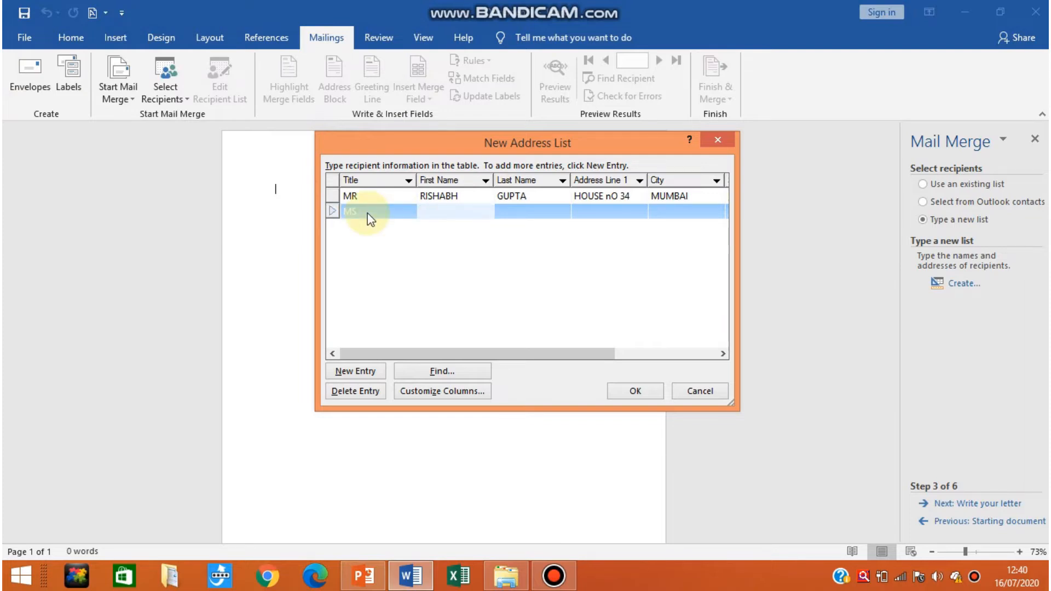
pyautogui.press('Tab')
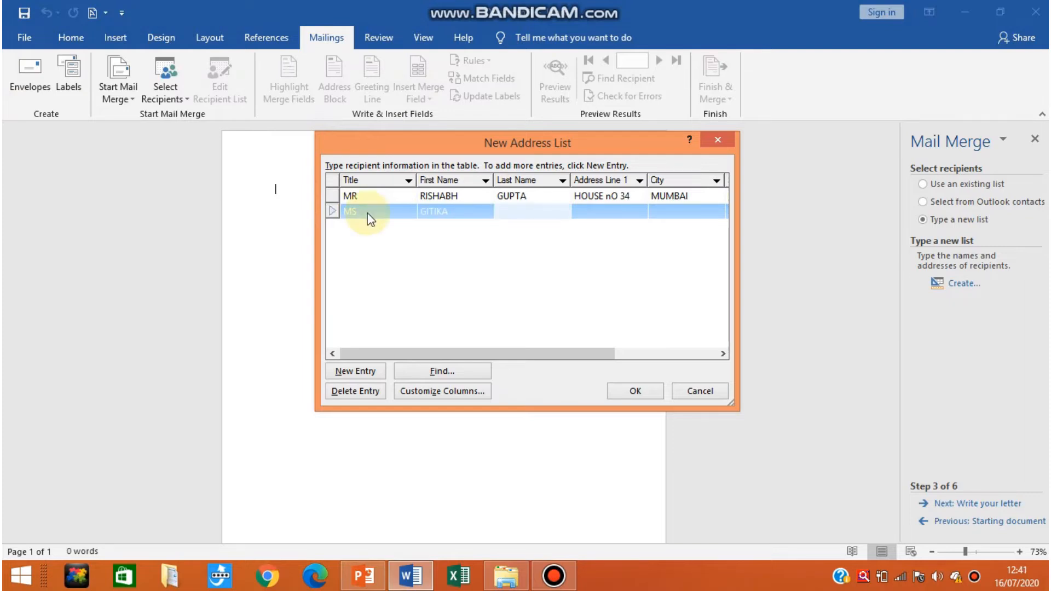
pyautogui.press('Tab')
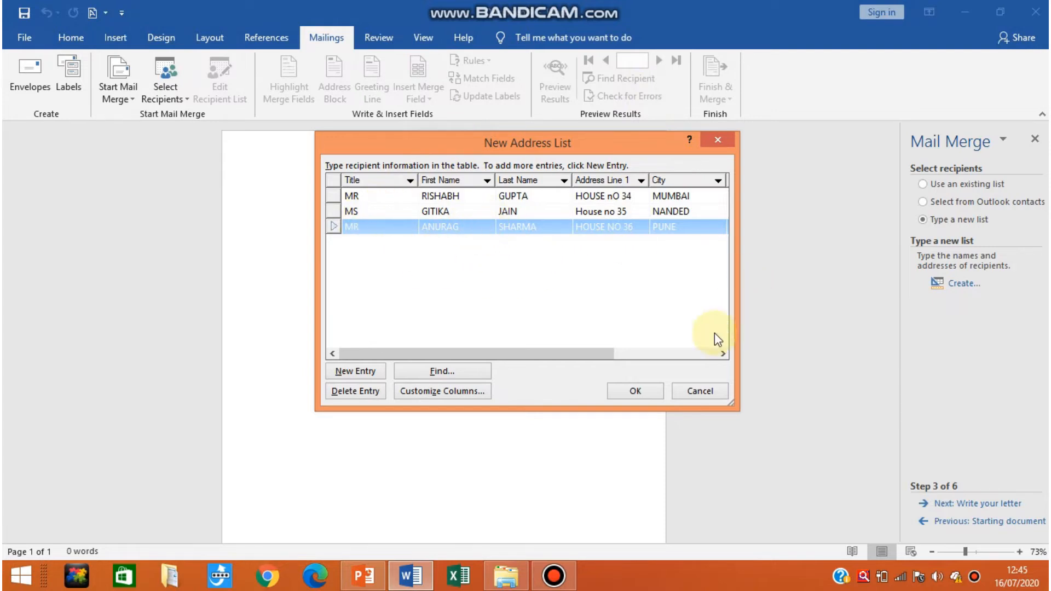
# Save the finished address list on the Desktop as merge and accept all its recipients for the mail merge.
pyautogui.click(624, 391)
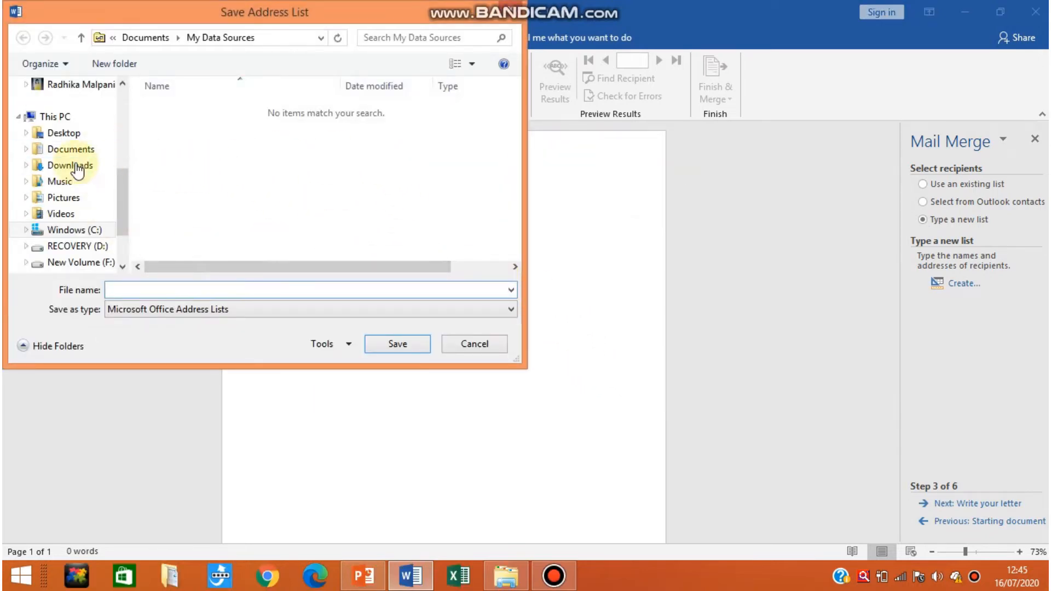
pyautogui.click(64, 134)
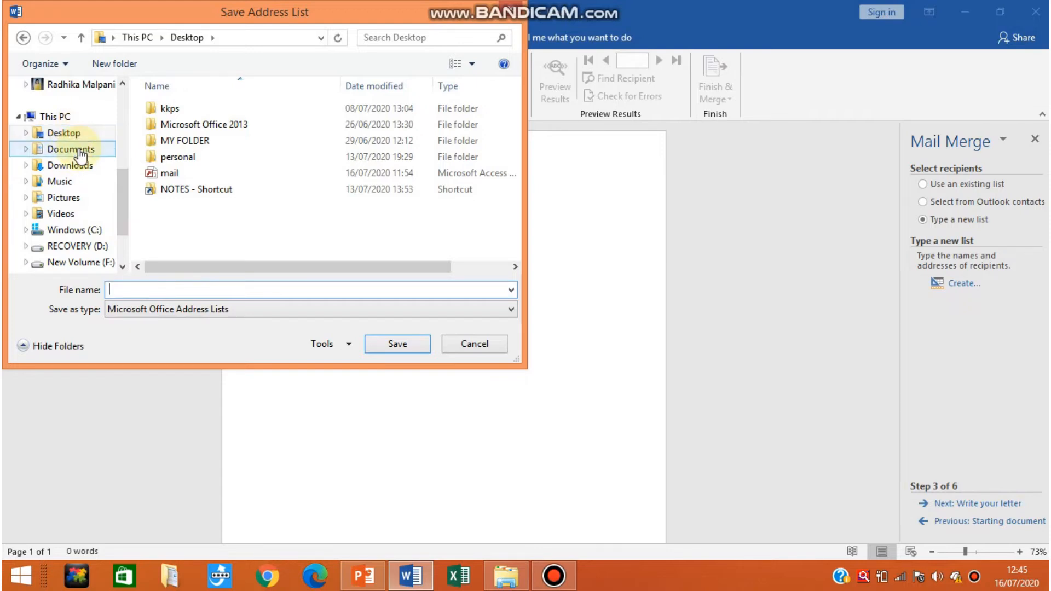
pyautogui.write('merge')
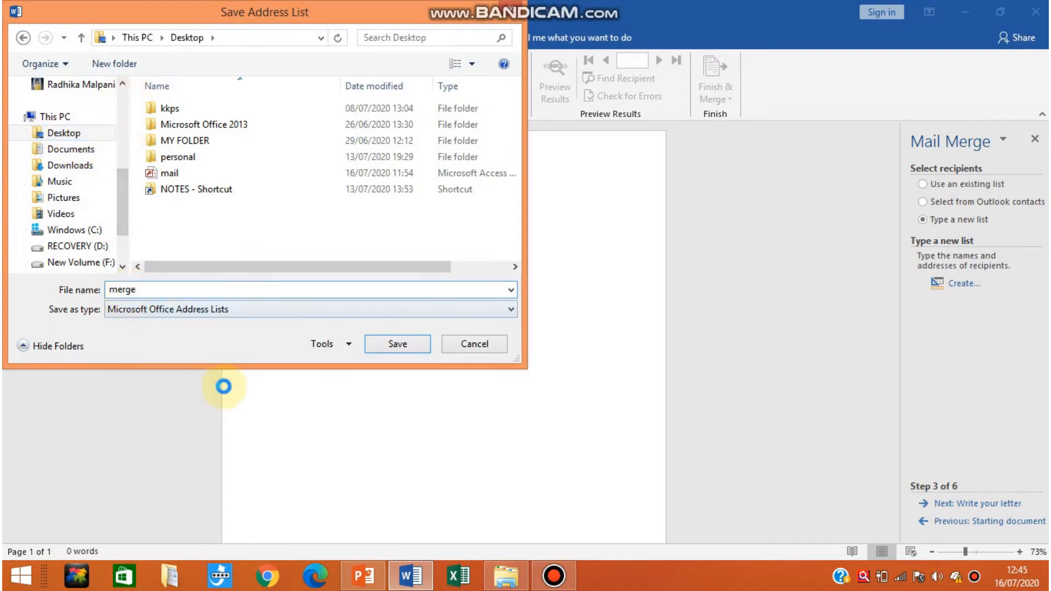
pyautogui.click(396, 345)
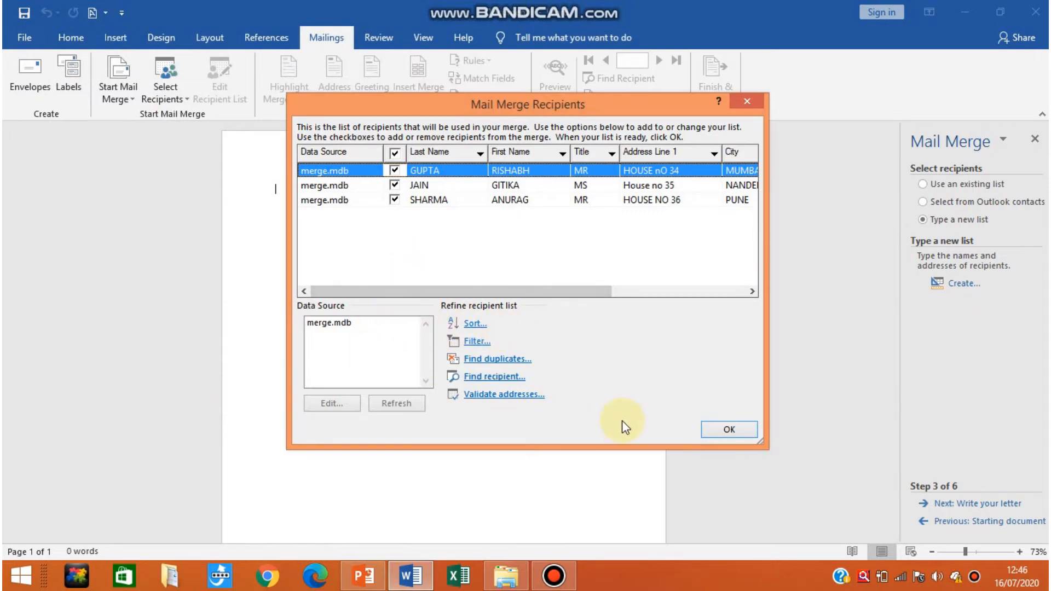
pyautogui.click(722, 432)
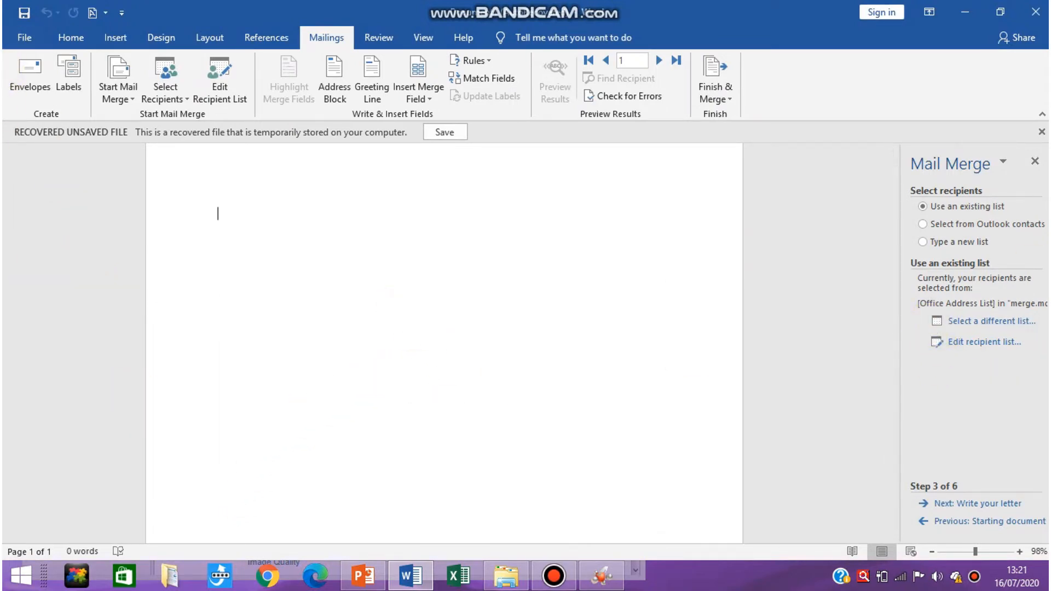
# Advance the wizard to writing the letter and begin the letter with "To,".
pyautogui.click(942, 509)
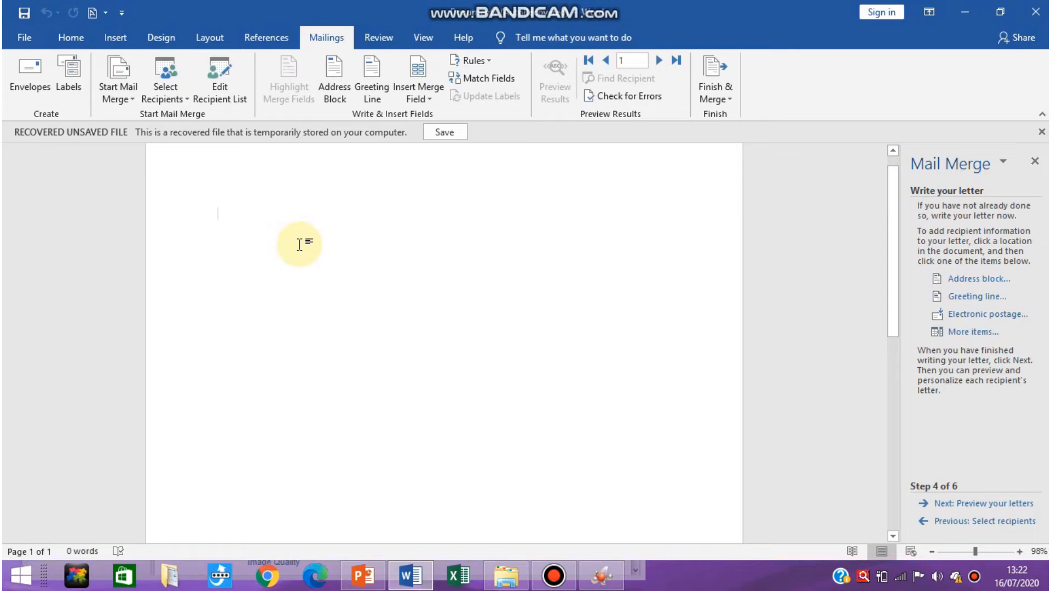
pyautogui.write('T')
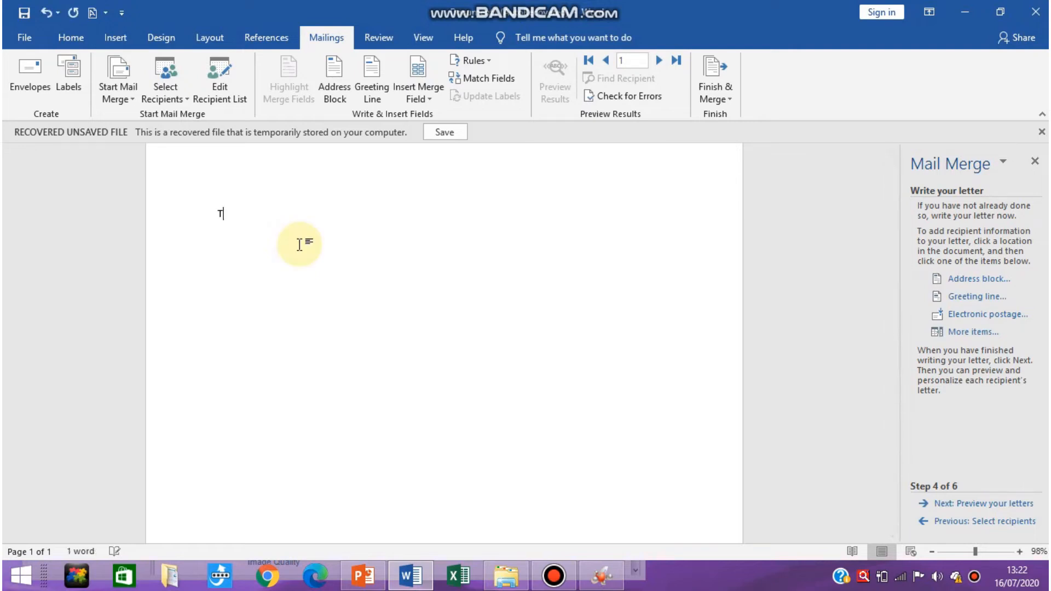
pyautogui.write('o,')
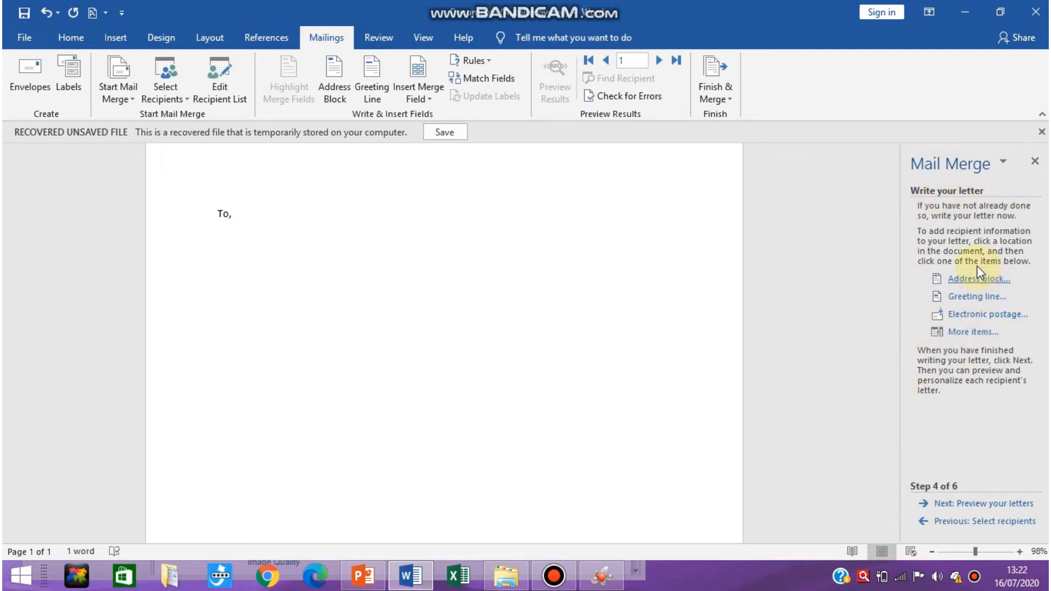
# Insert the First Name merge field on the line below "To,".
pyautogui.click(963, 332)
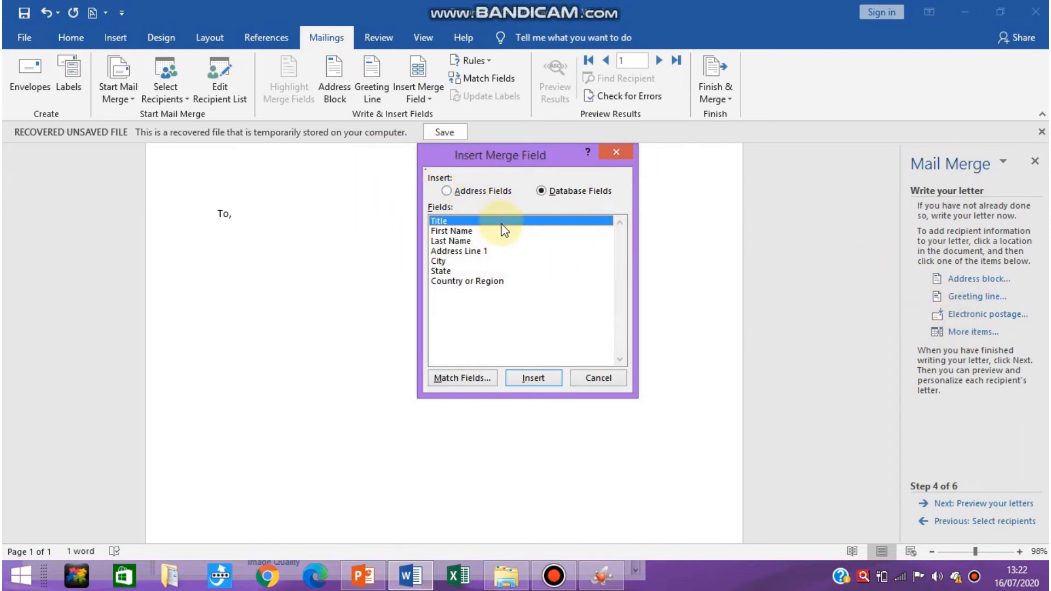
pyautogui.click(474, 231)
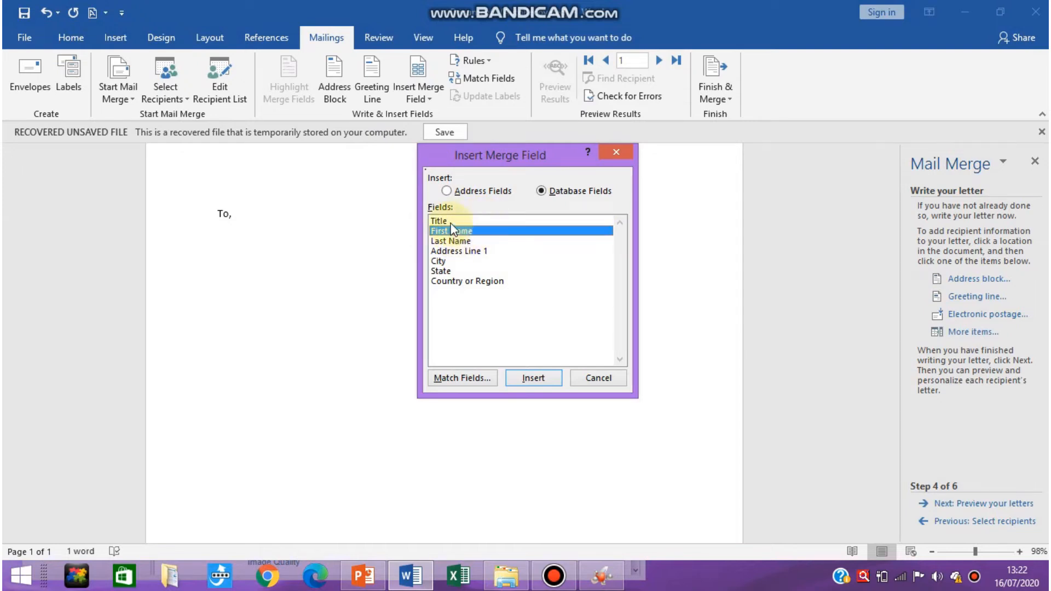
pyautogui.click(546, 376)
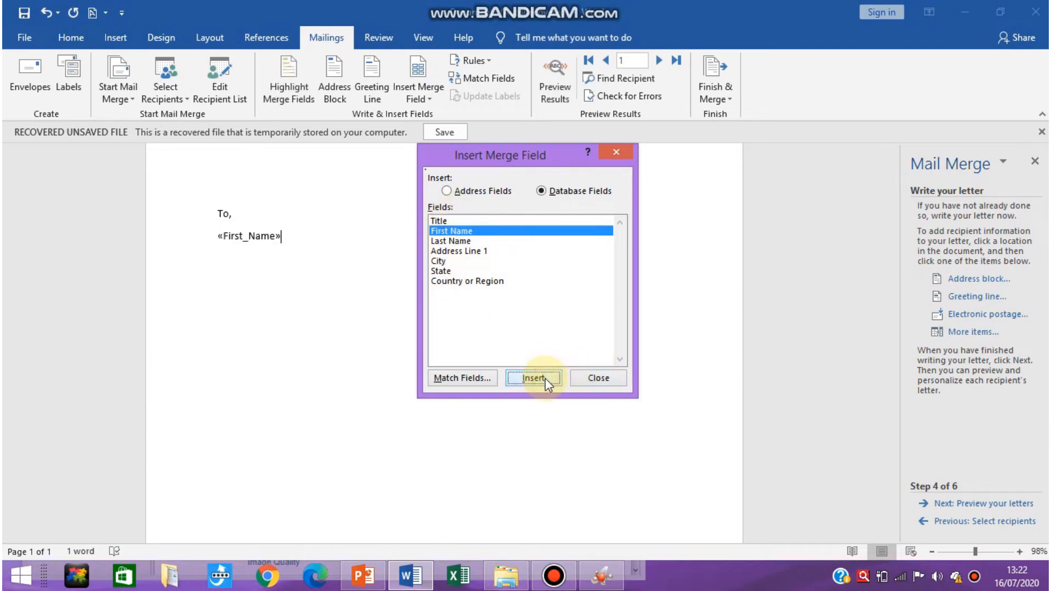
pyautogui.click(597, 377)
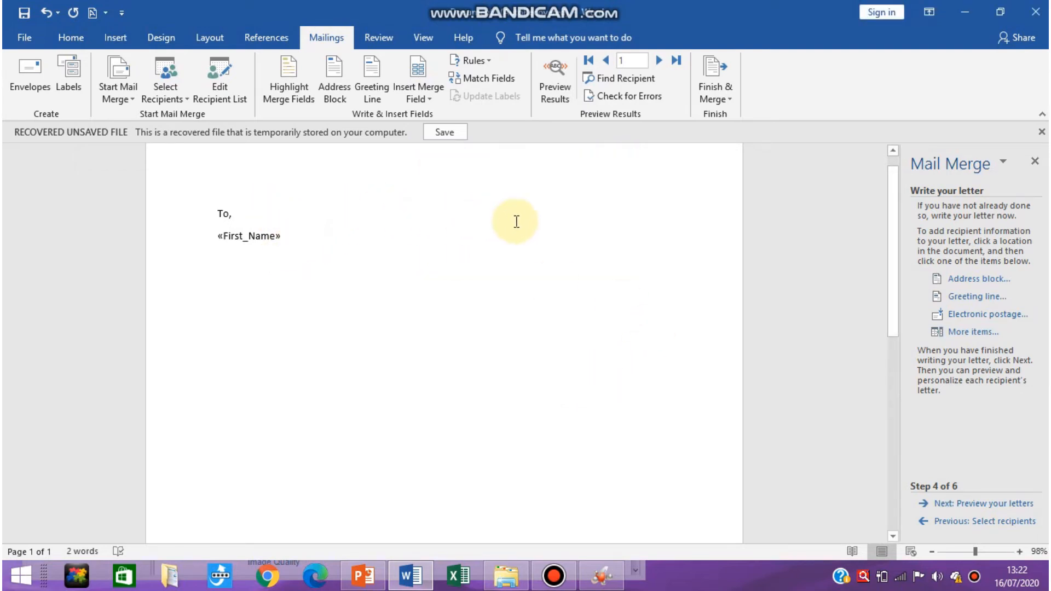
# Insert the Last Name merge field after the First Name field, separated by a space.
pyautogui.click(962, 333)
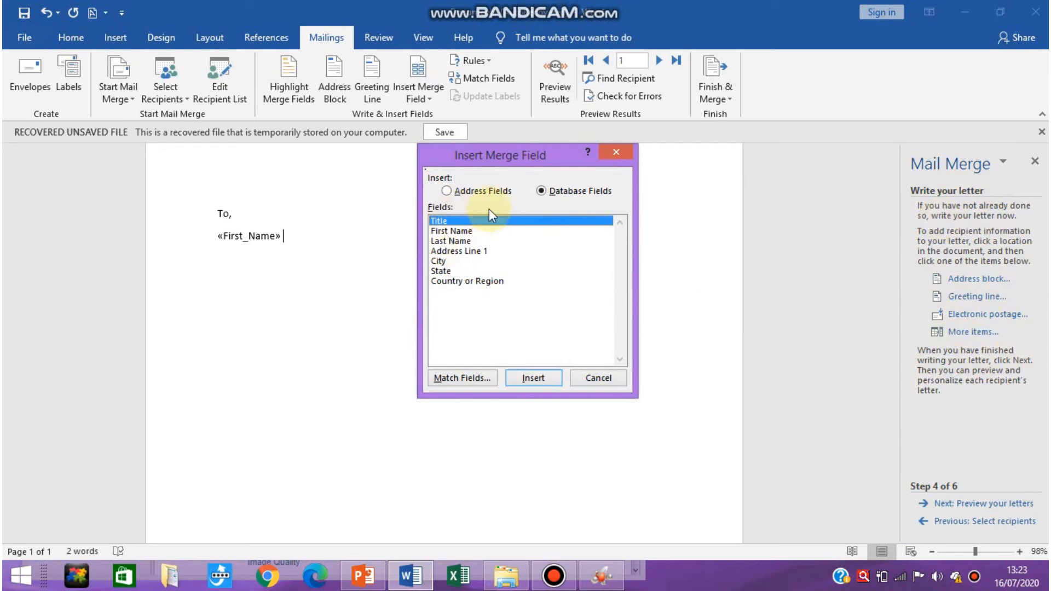
pyautogui.click(443, 241)
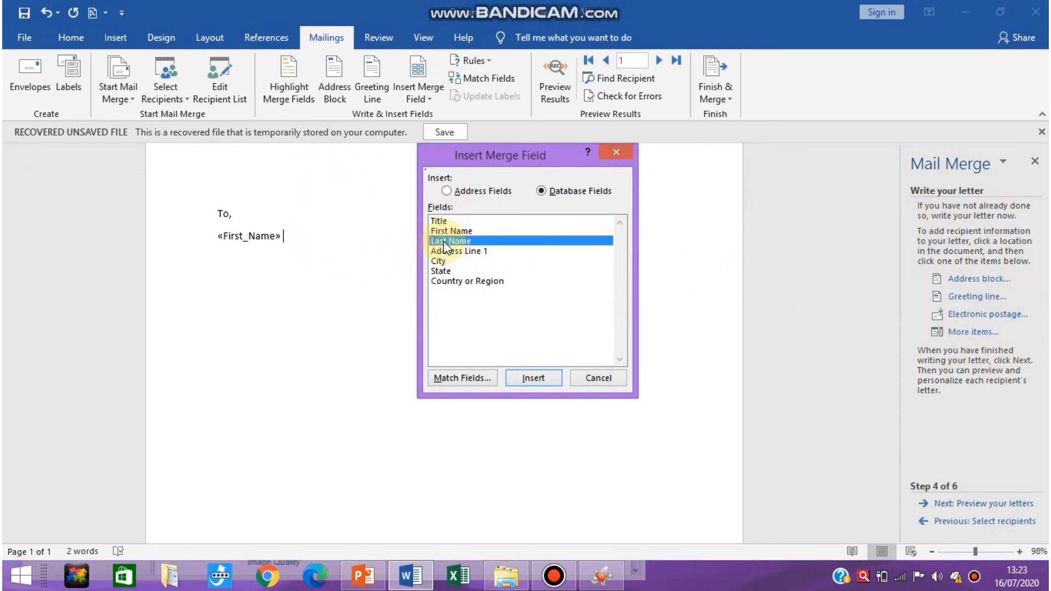
pyautogui.click(511, 383)
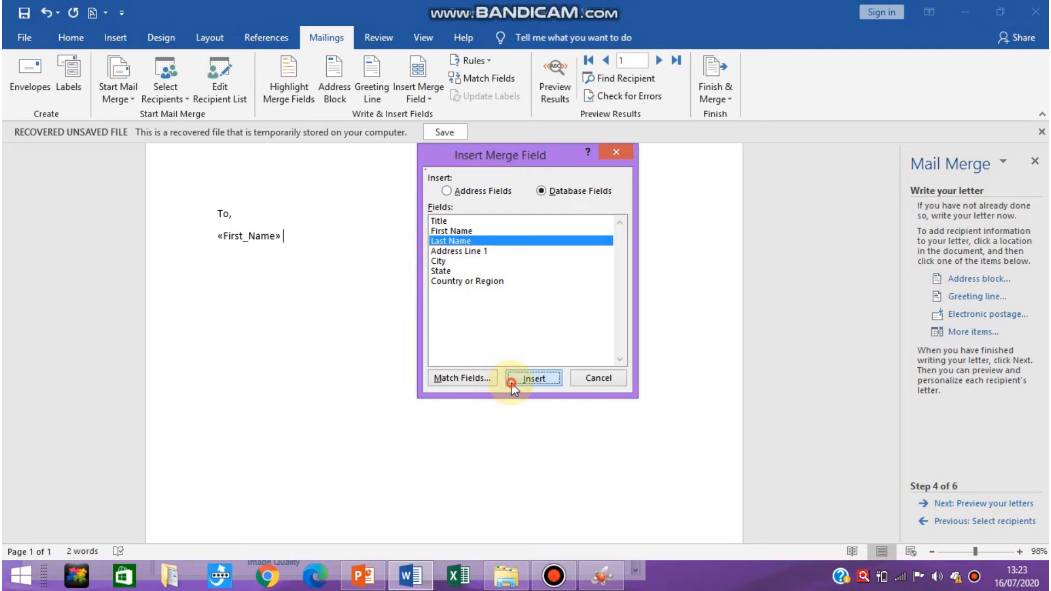
pyautogui.click(600, 377)
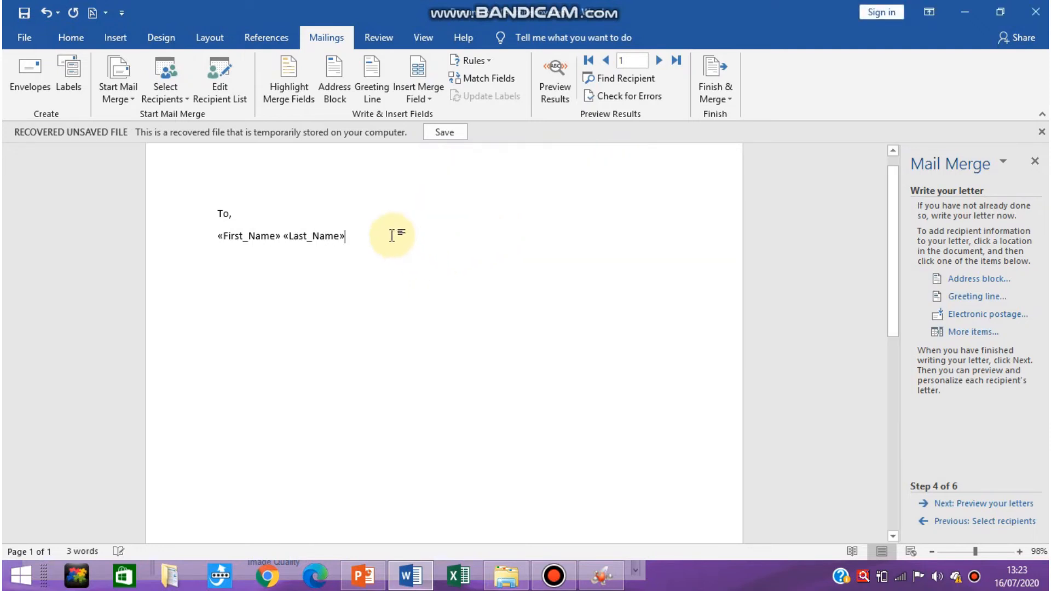
# Insert the City and State merge fields on a new line below the name fields, separated by a space.
pyautogui.press('Return')
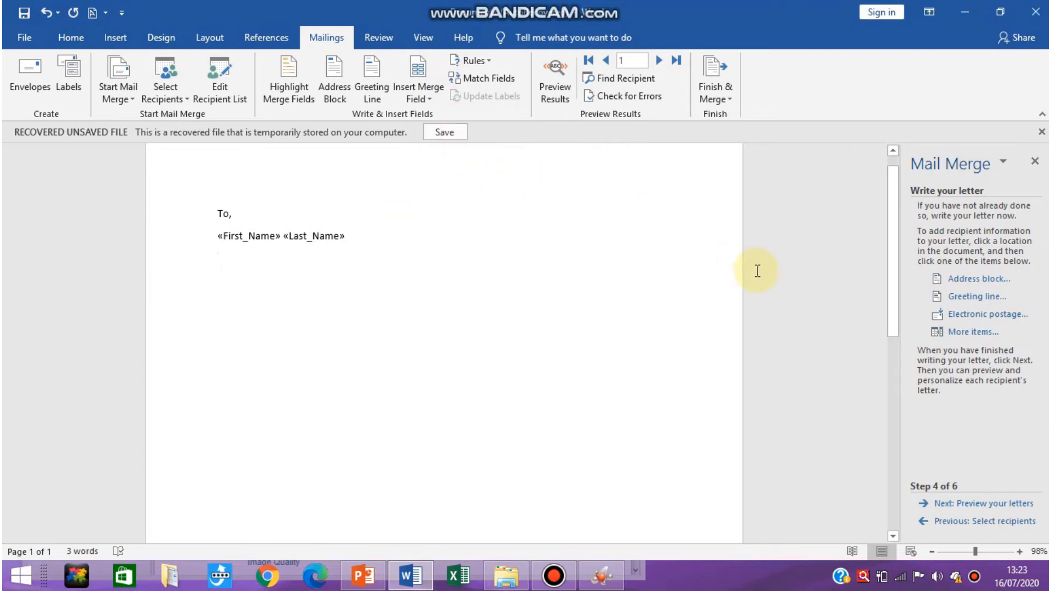
pyautogui.click(978, 333)
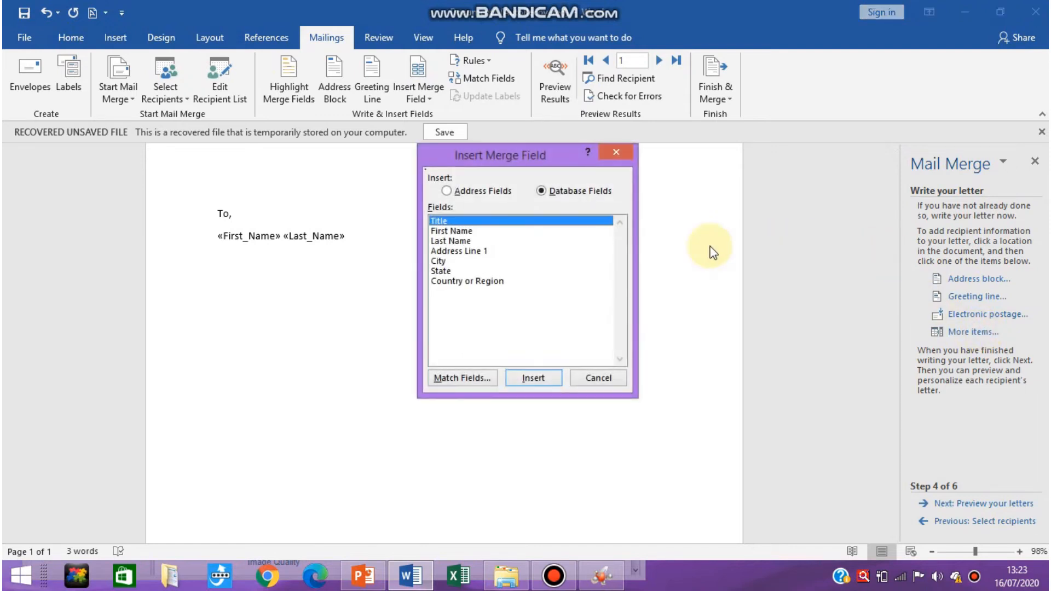
pyautogui.click(439, 262)
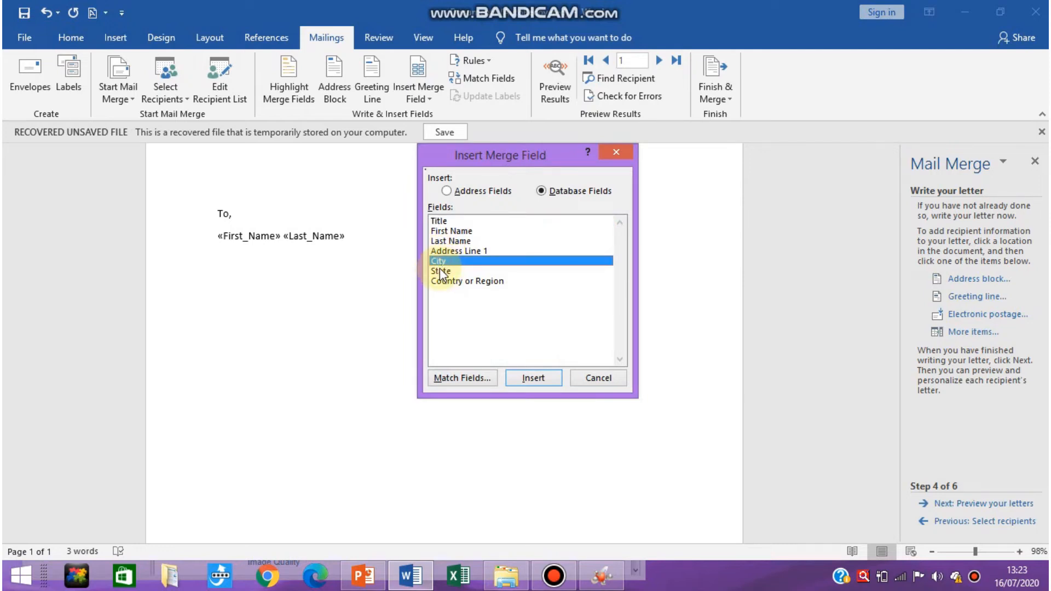
pyautogui.click(539, 379)
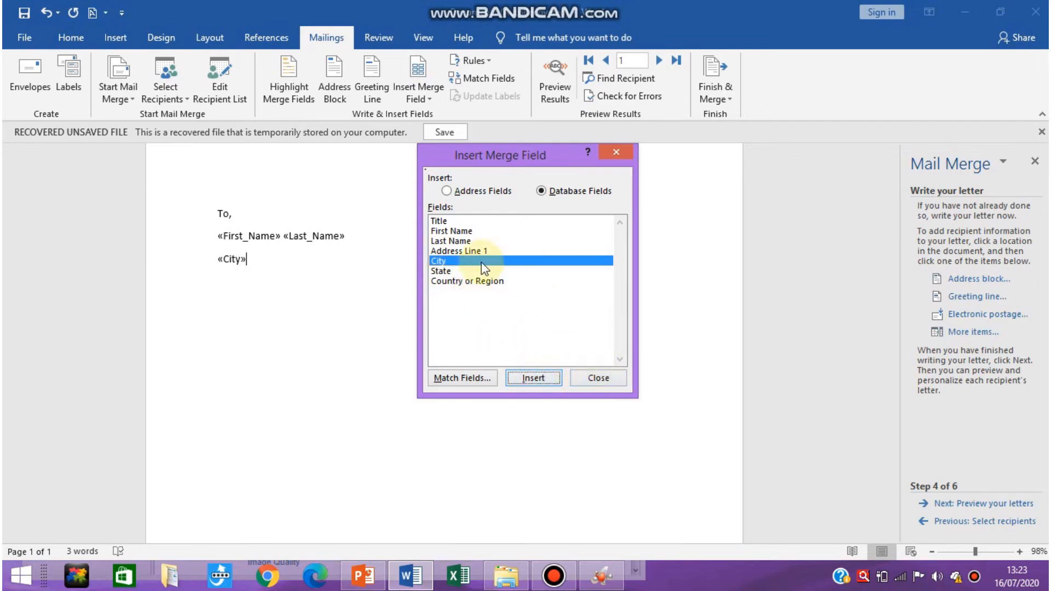
pyautogui.click(448, 271)
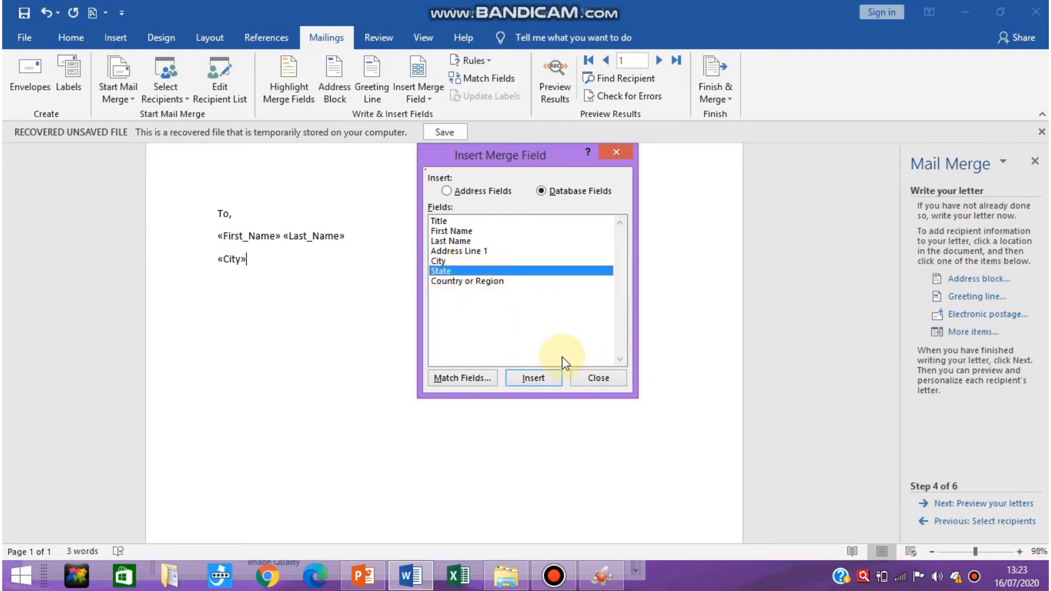
pyautogui.click(546, 383)
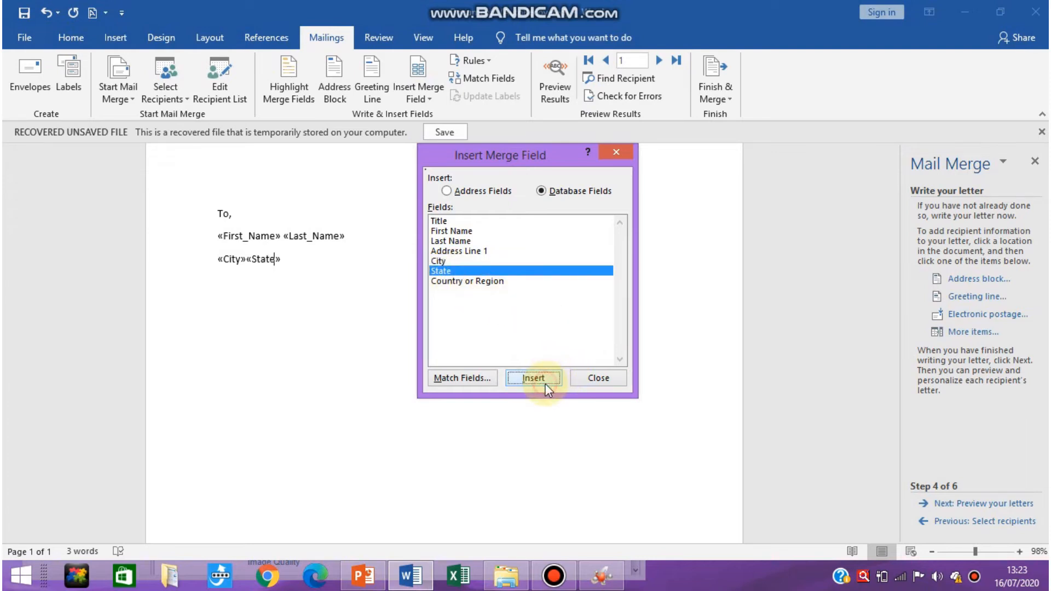
pyautogui.click(603, 379)
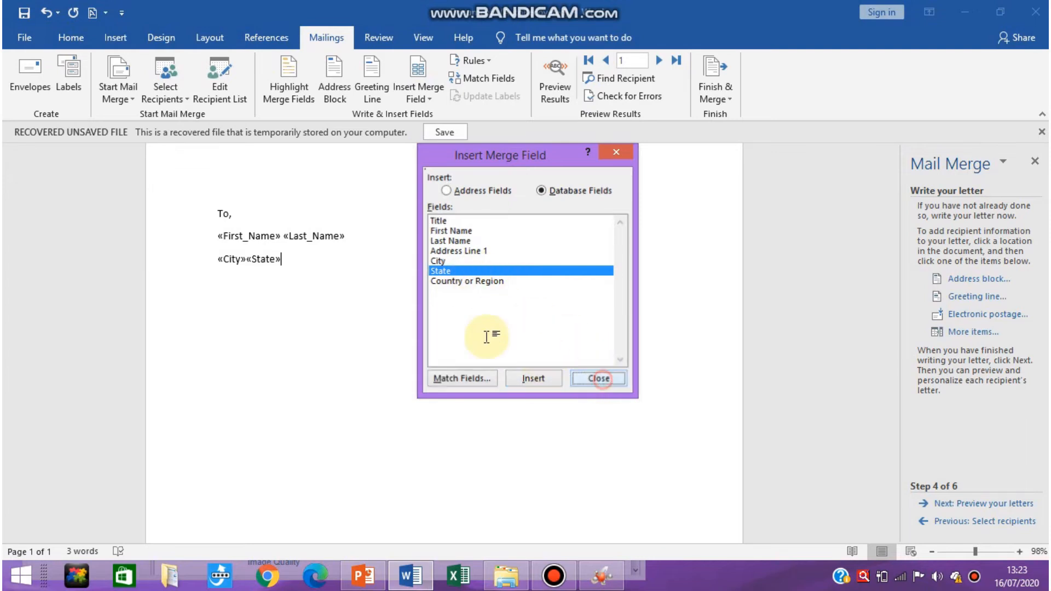
pyautogui.click(247, 264)
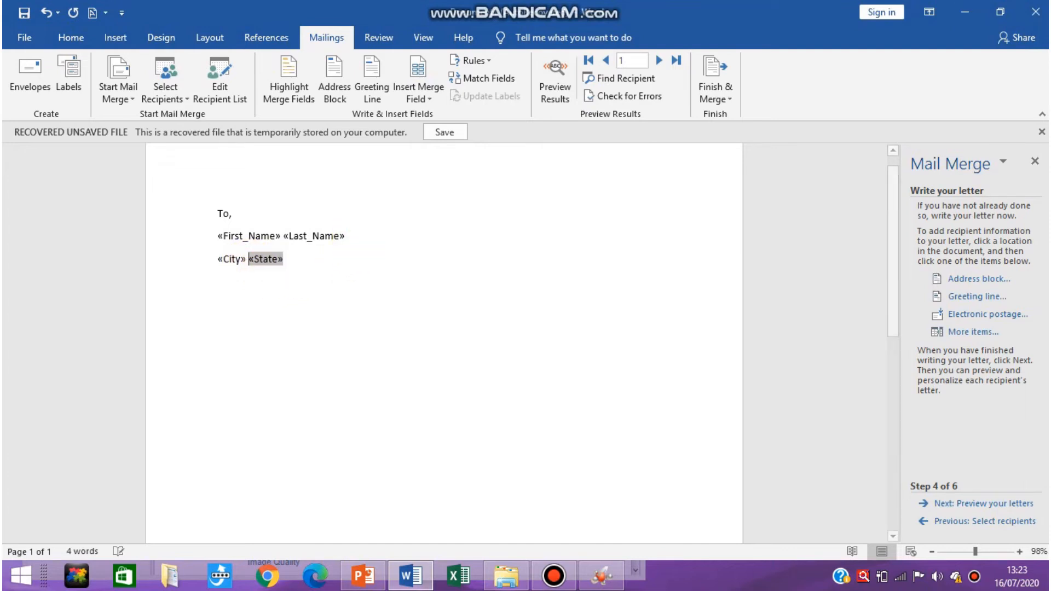
# Move the State field onto its own line below City and leave a blank line beneath it.
pyautogui.press('Return')
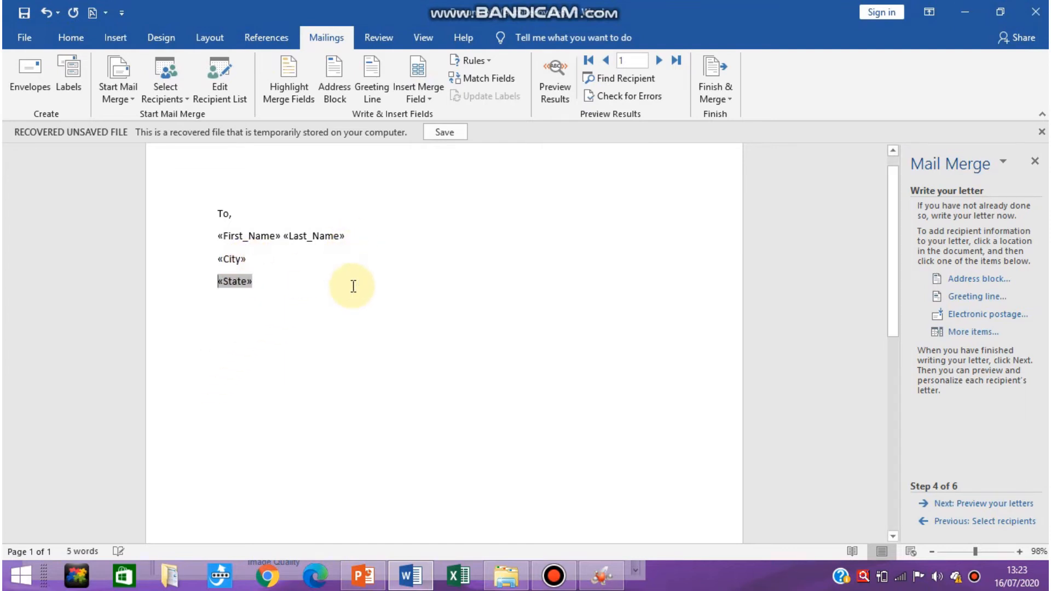
pyautogui.click(298, 281)
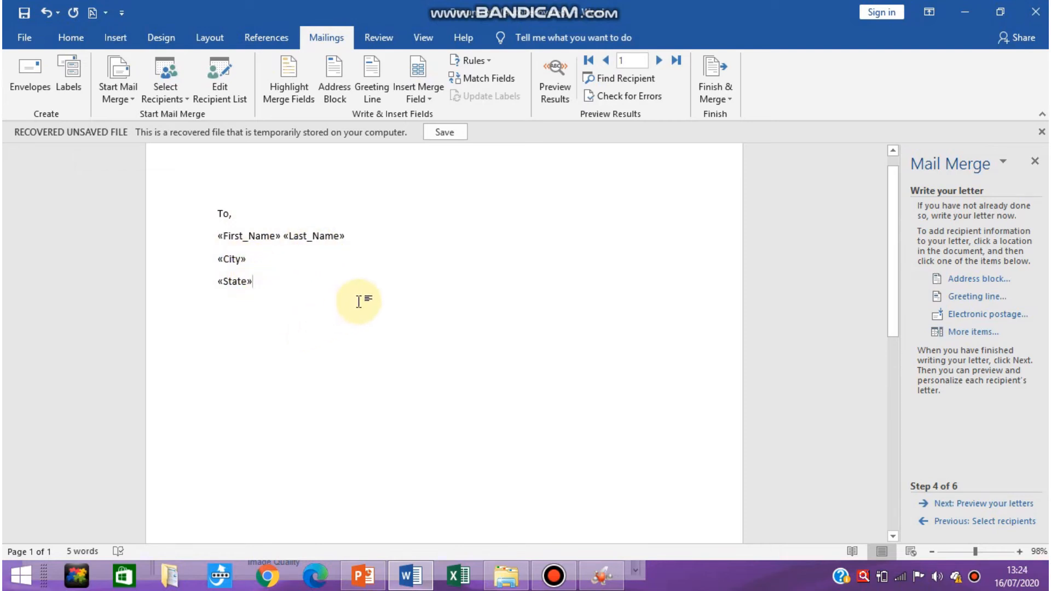
pyautogui.press('Return')
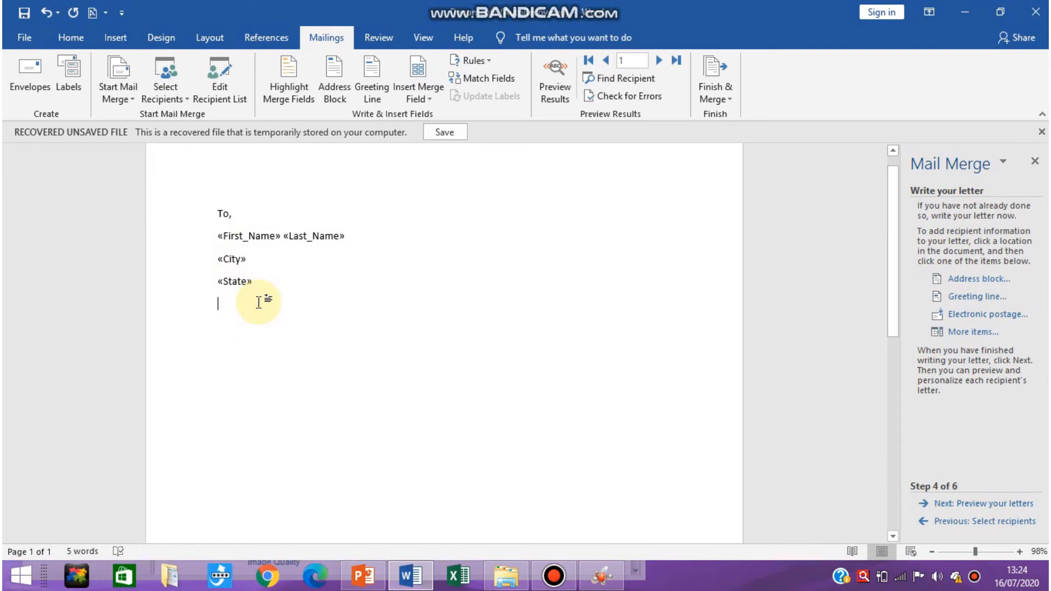
pyautogui.press('Return')
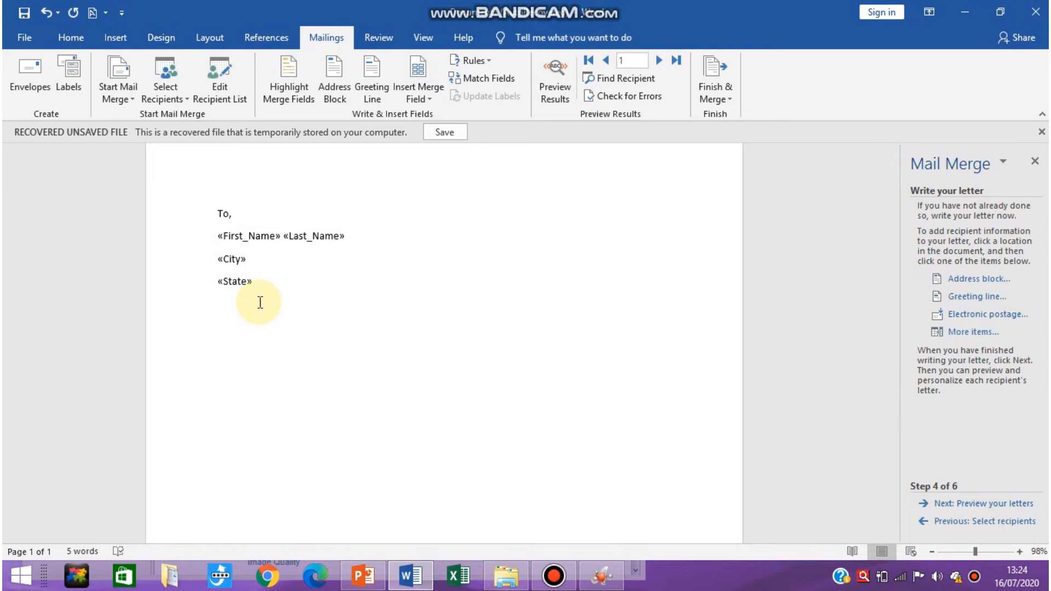
# Start the salutation with "Respected" followed by a space and the First Name merge field.
pyautogui.write('Respected')
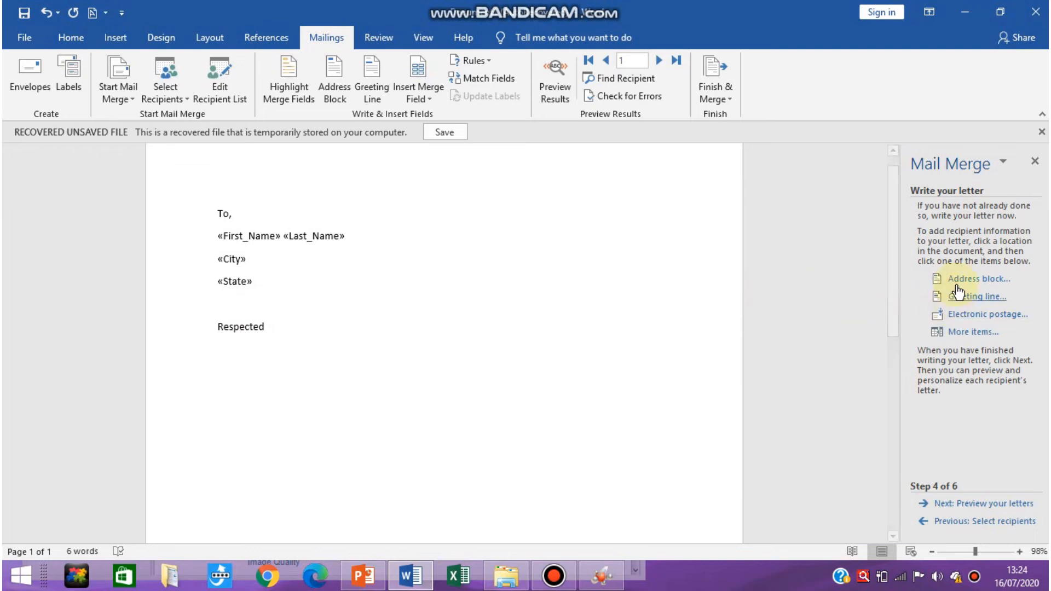
pyautogui.click(962, 333)
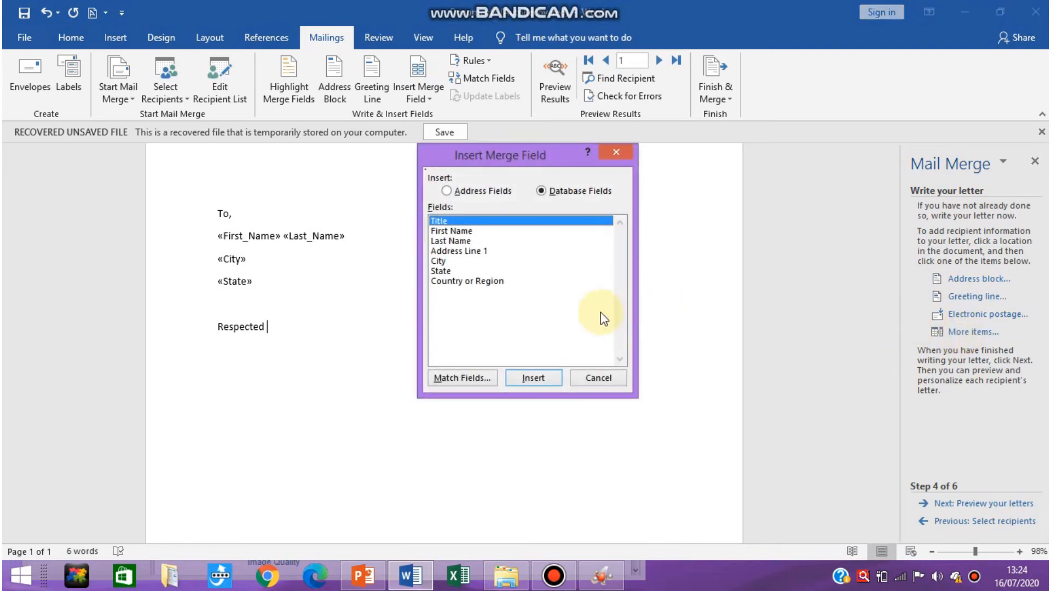
pyautogui.click(451, 232)
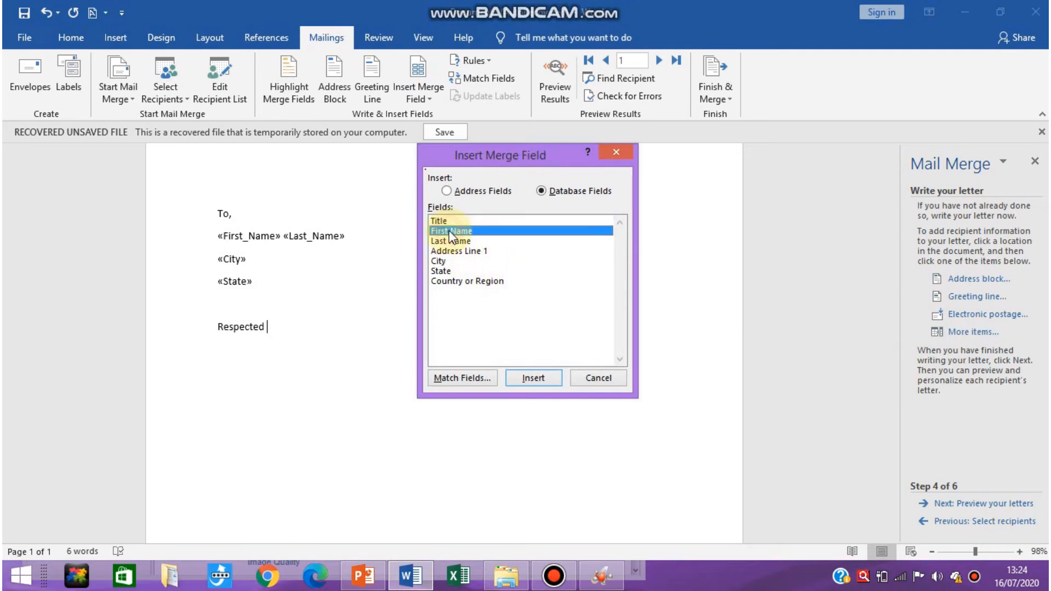
pyautogui.click(531, 379)
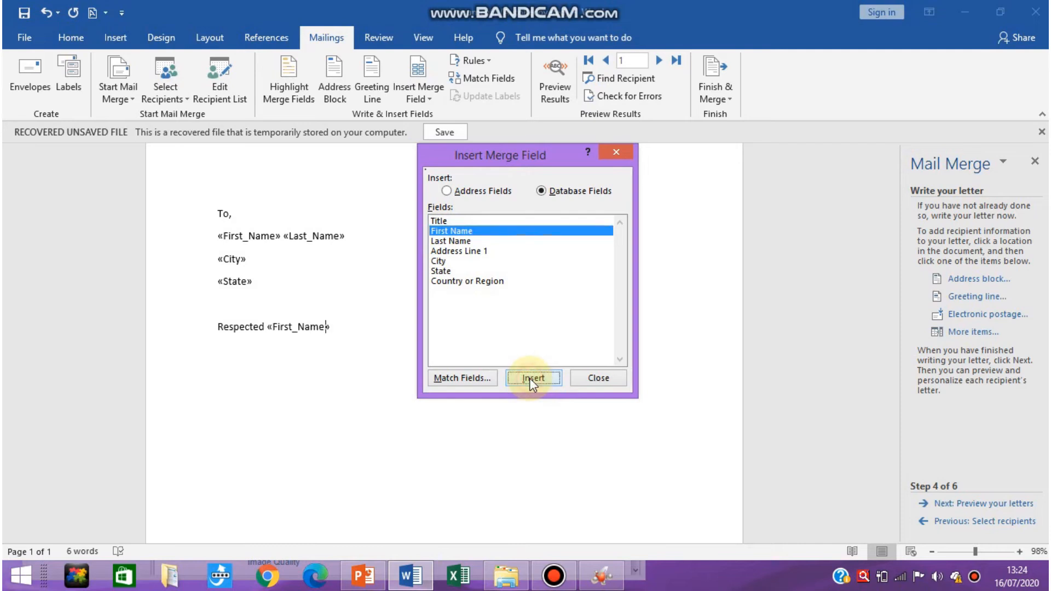
pyautogui.click(593, 380)
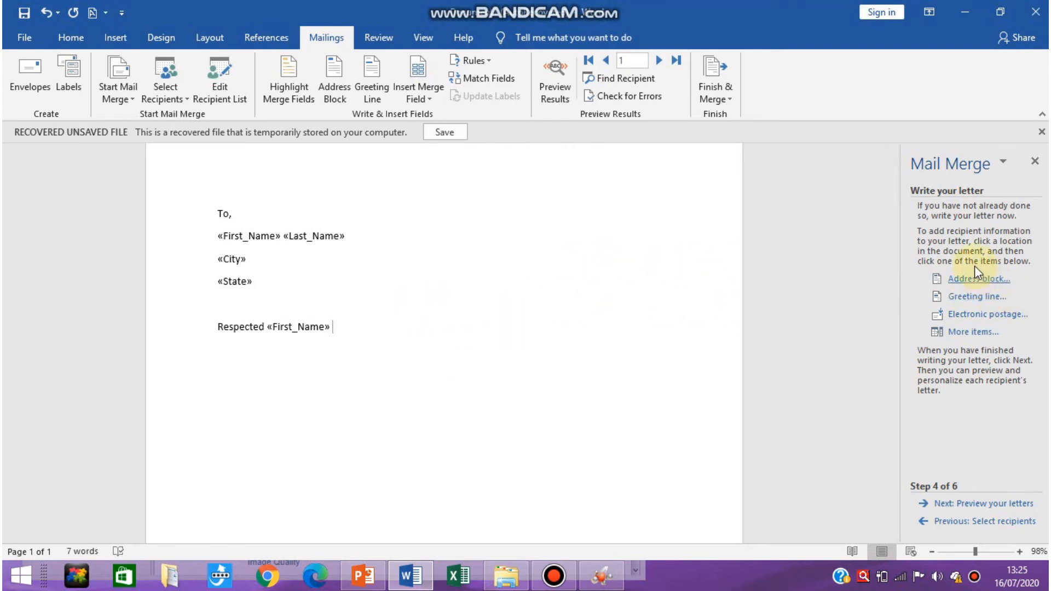
# Insert the Last Name merge field after First Name in the salutation, separated by a space, and end the line with a comma.
pyautogui.click(941, 330)
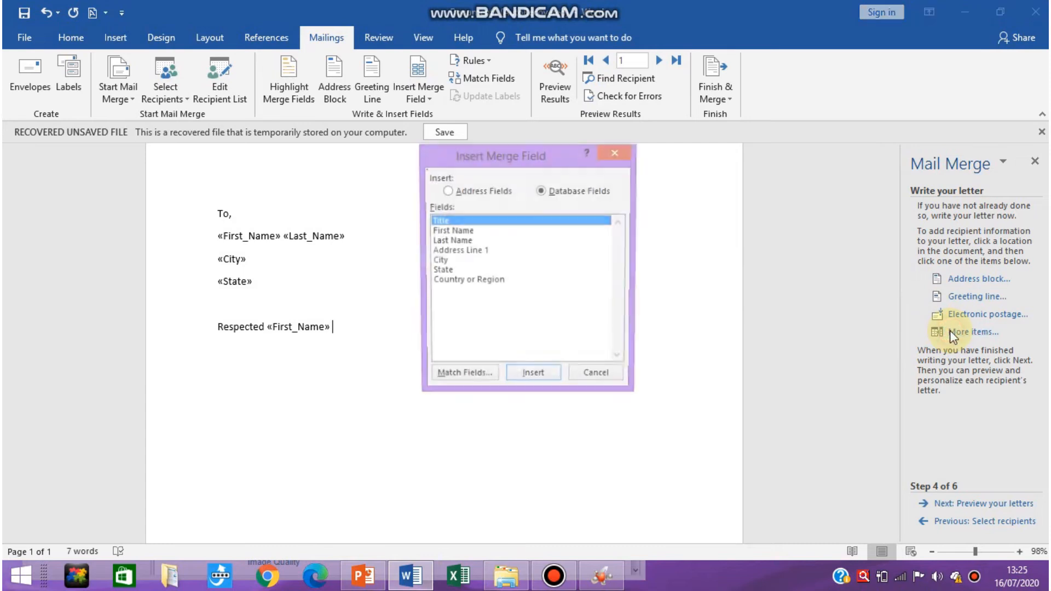
pyautogui.click(449, 242)
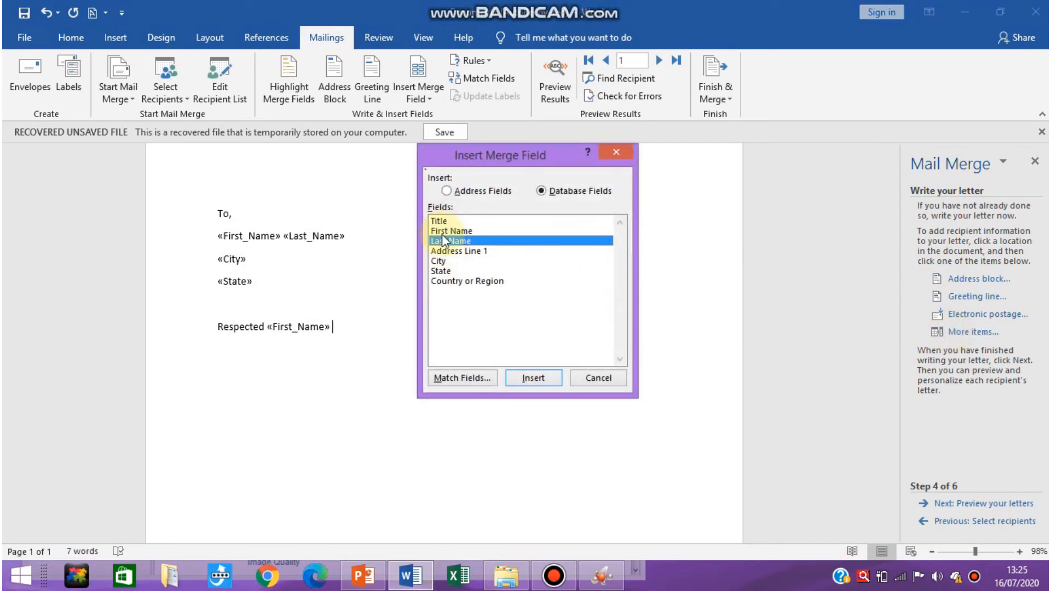
pyautogui.click(527, 379)
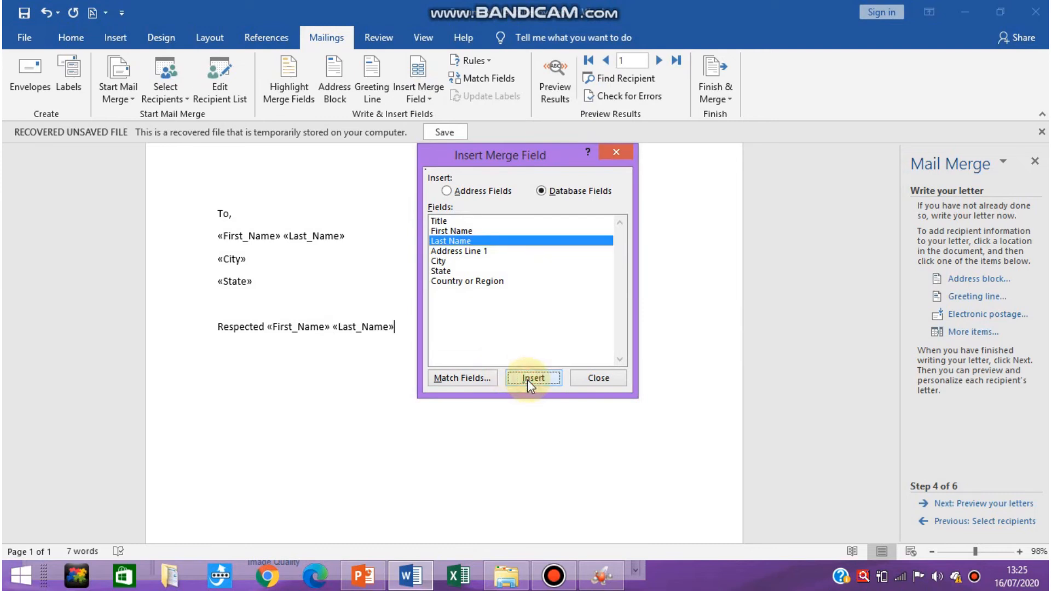
pyautogui.click(593, 382)
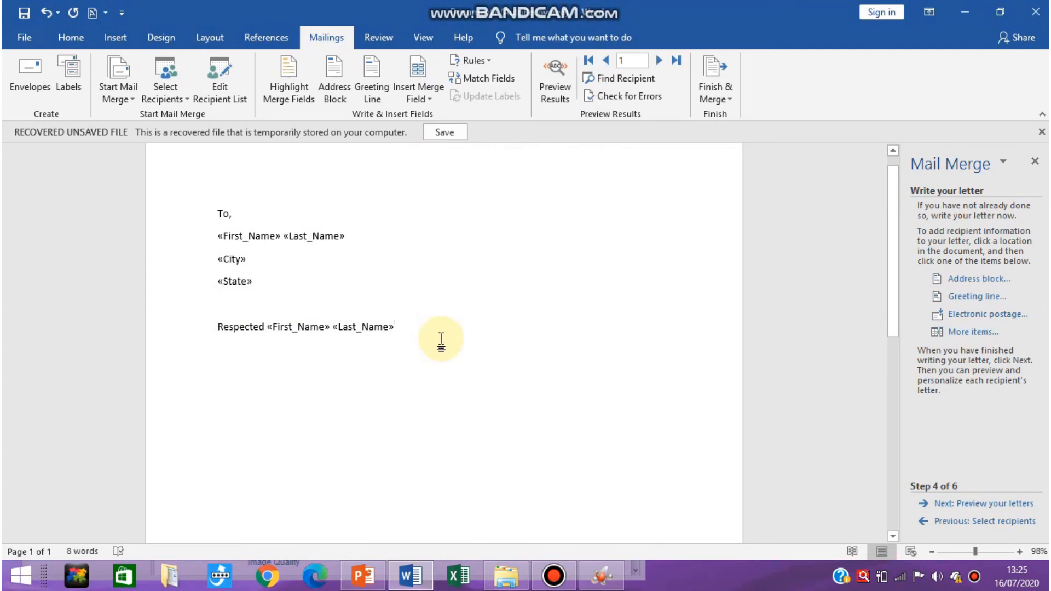
pyautogui.write(',')
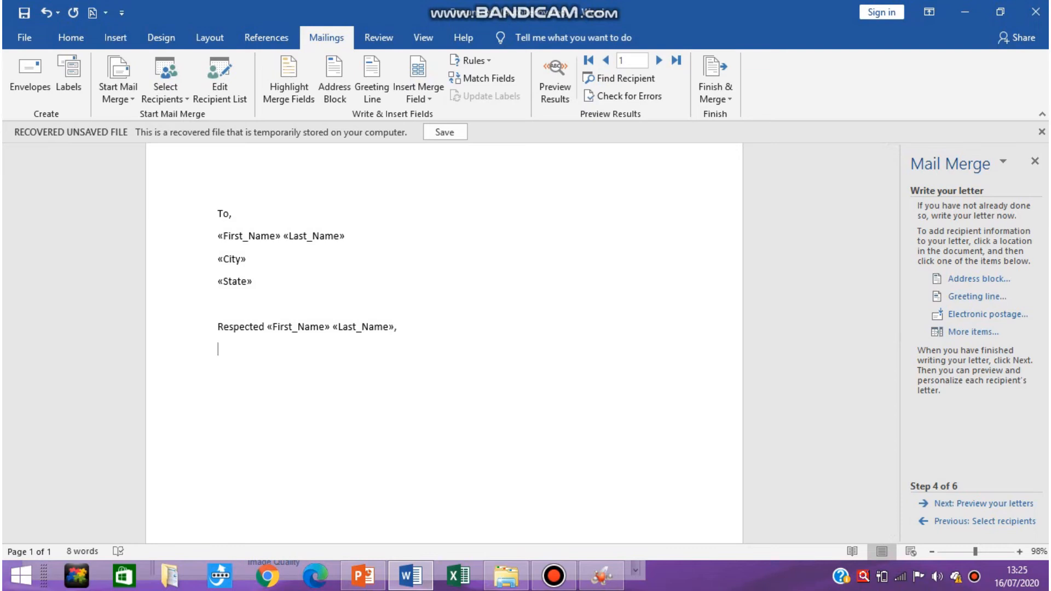
# Write the body line "You are cordially invited to the annual function of our school." below the salutation.
pyautogui.press('Return')
pyautogui.write('You are cord')
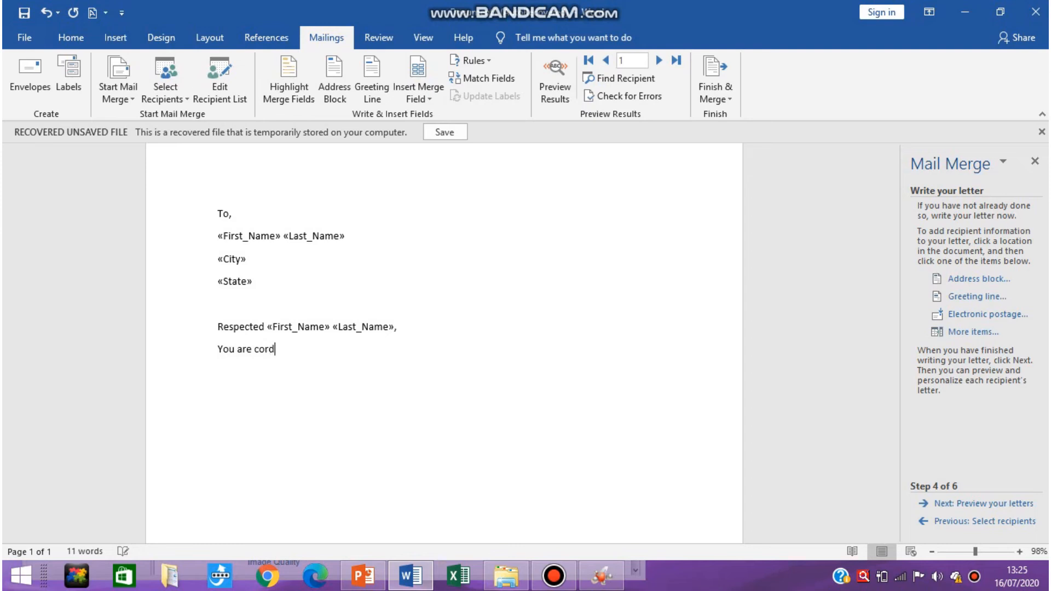
pyautogui.write('ially invited to the annual')
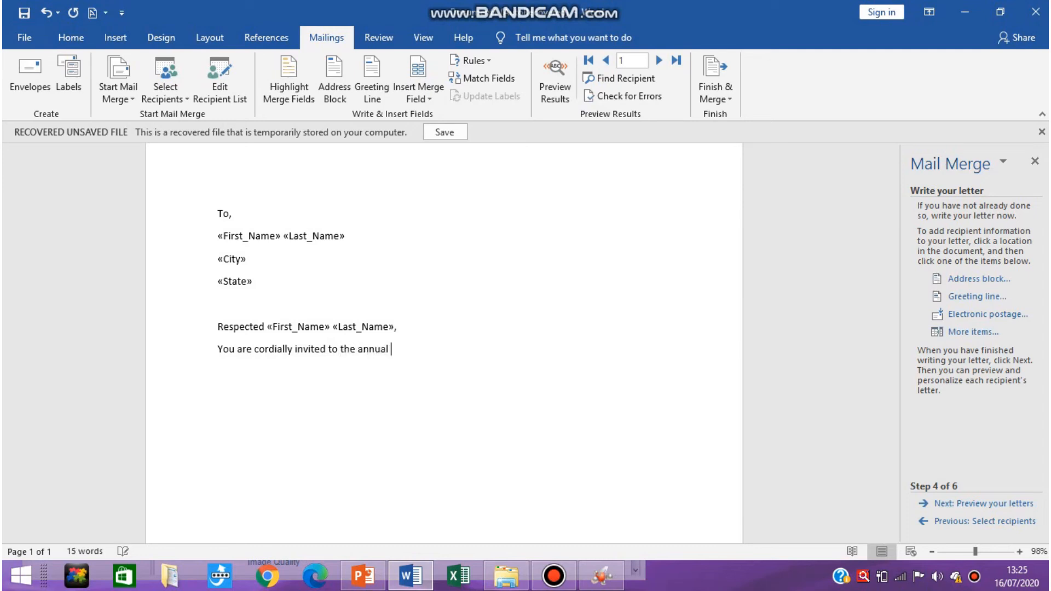
pyautogui.write(' function of our sch')
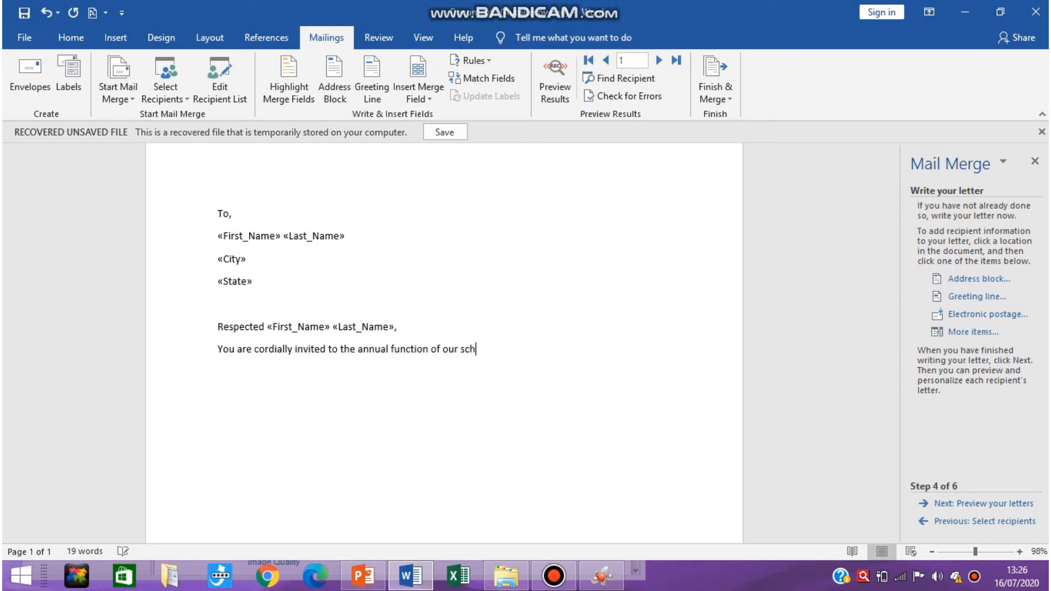
pyautogui.write('oo')
pyautogui.write('l. ')
pyautogui.write('Ve')
pyautogui.write('nue :')
pyautogui.write(' kkps ')
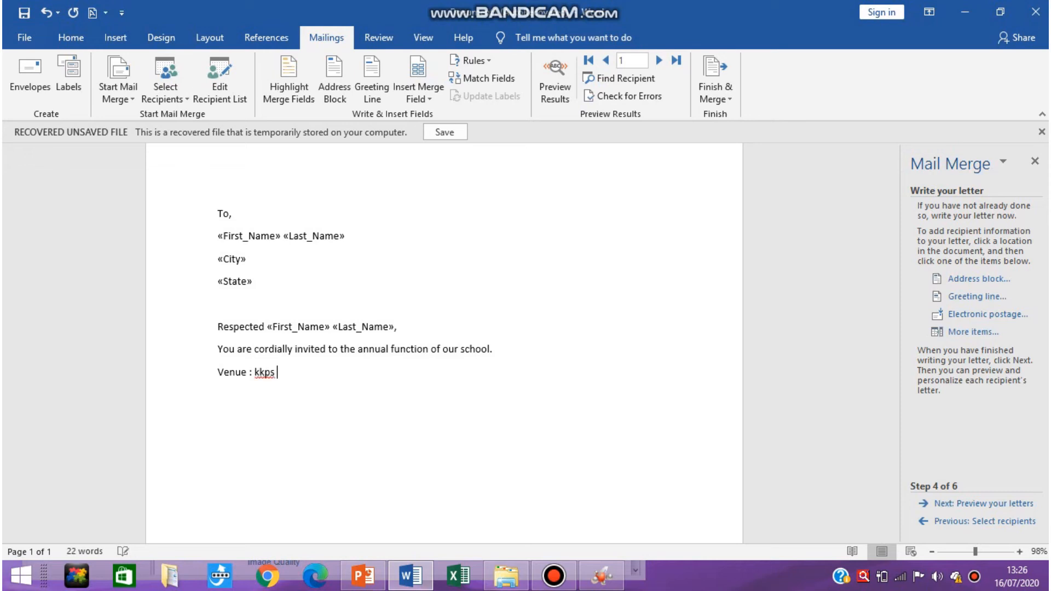
pyautogui.write('school , Nanded.')
# Add the line "Venue : kkps school , Nanded." below the invitation sentence.
pyautogui.press('Return')
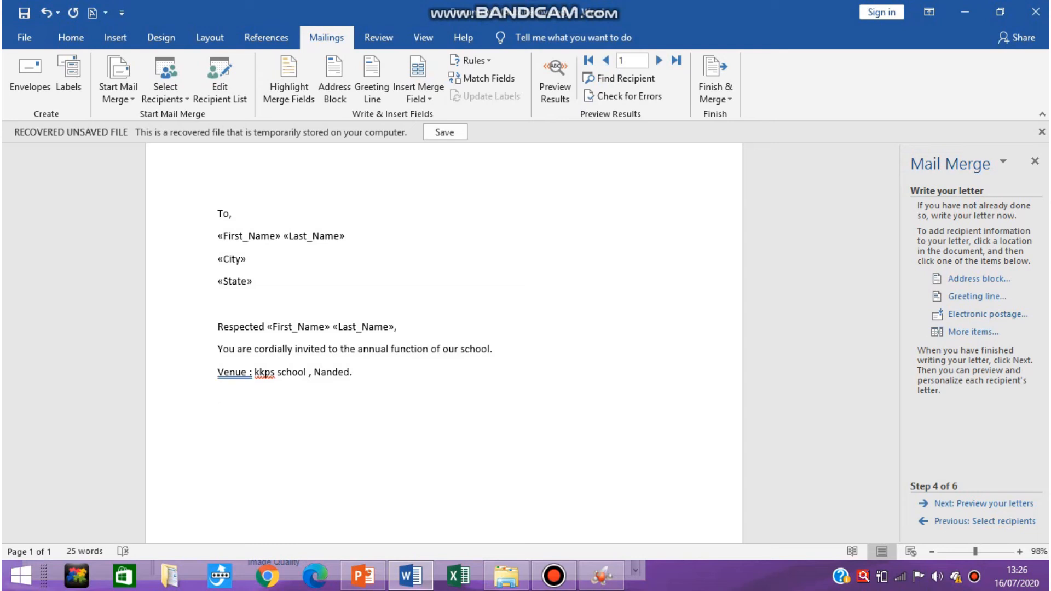
# Close the letter with "Regards," and "KKPS SCHOOL." on separate lines.
pyautogui.write('Re')
pyautogui.write('gards')
pyautogui.write(', ')
pyautogui.write('KKPS')
pyautogui.write(' SCHO')
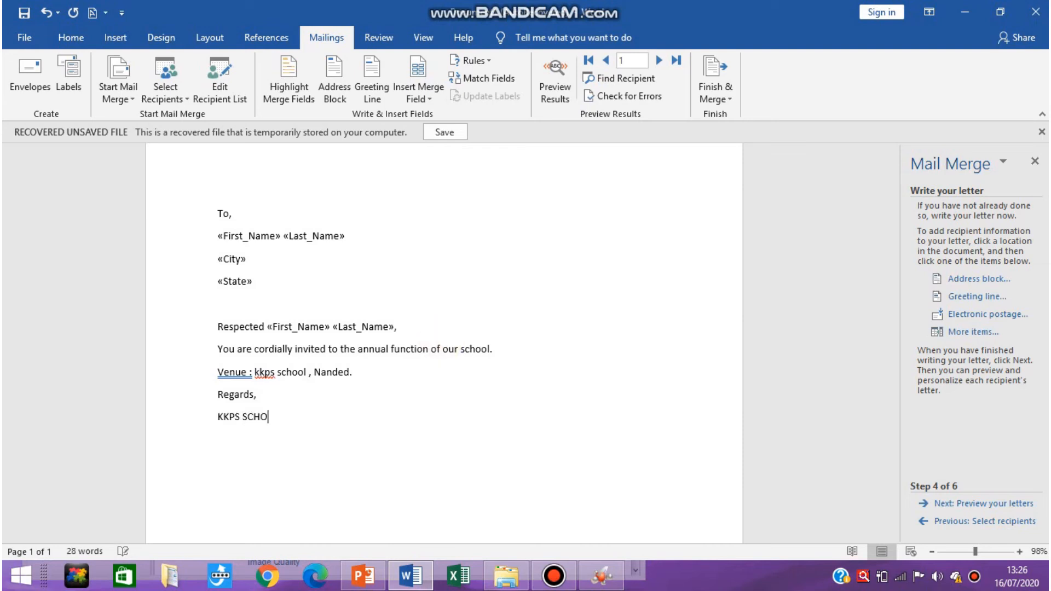
pyautogui.write('OL.')
pyautogui.click(963, 334)
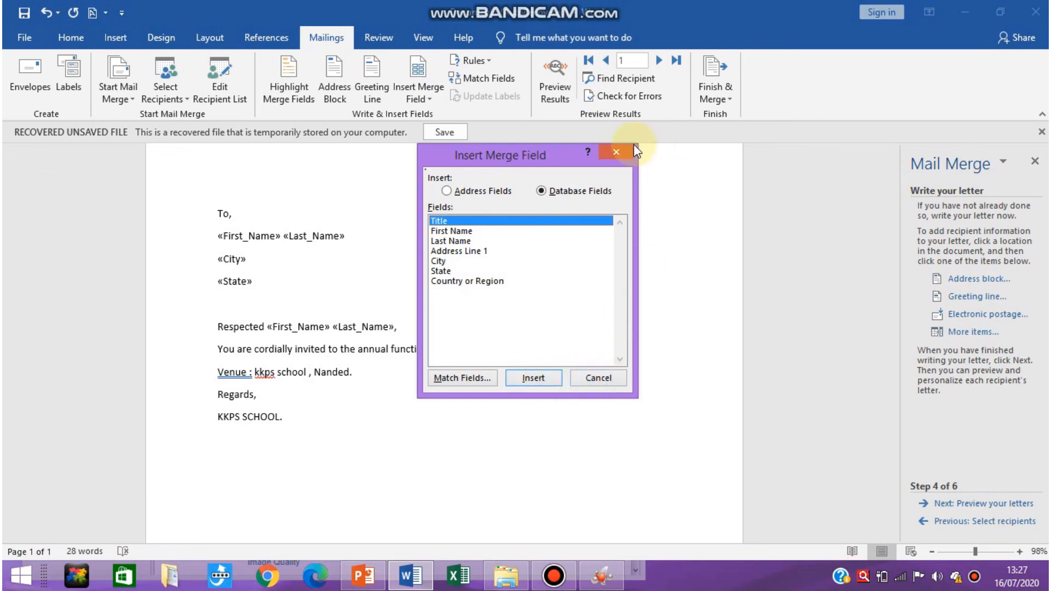
pyautogui.click(617, 152)
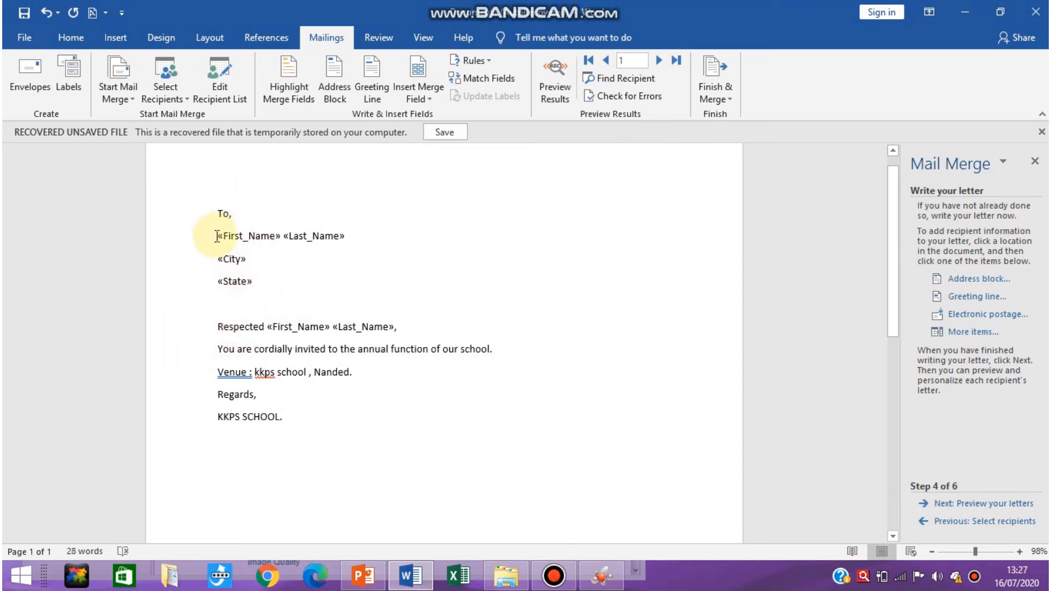
# Make the First Name and Last Name fields in the address lines bold.
pyautogui.moveTo(216, 236); pyautogui.dragTo(350, 236)
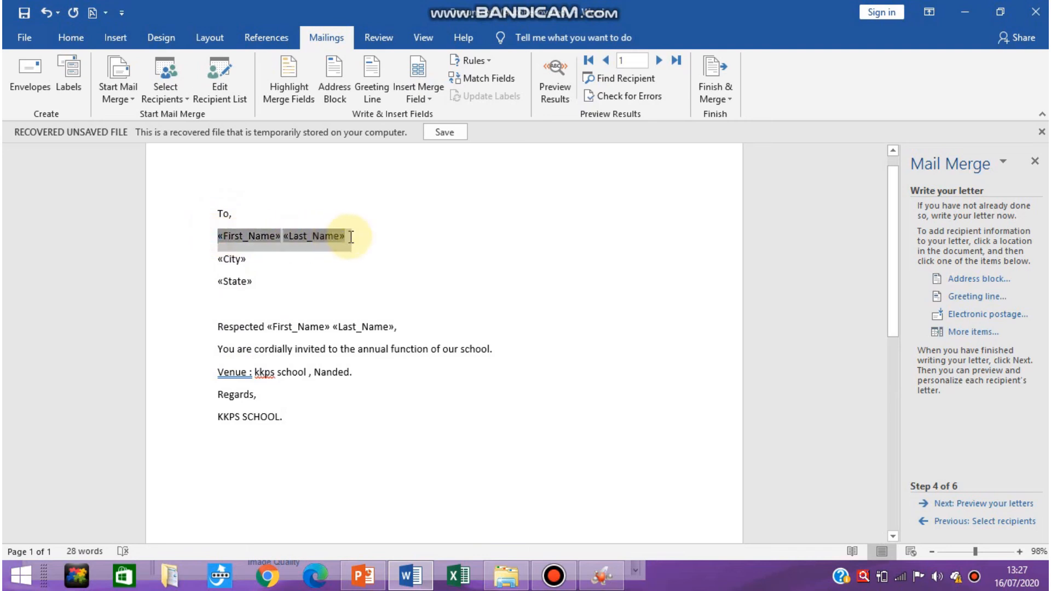
pyautogui.click(70, 37)
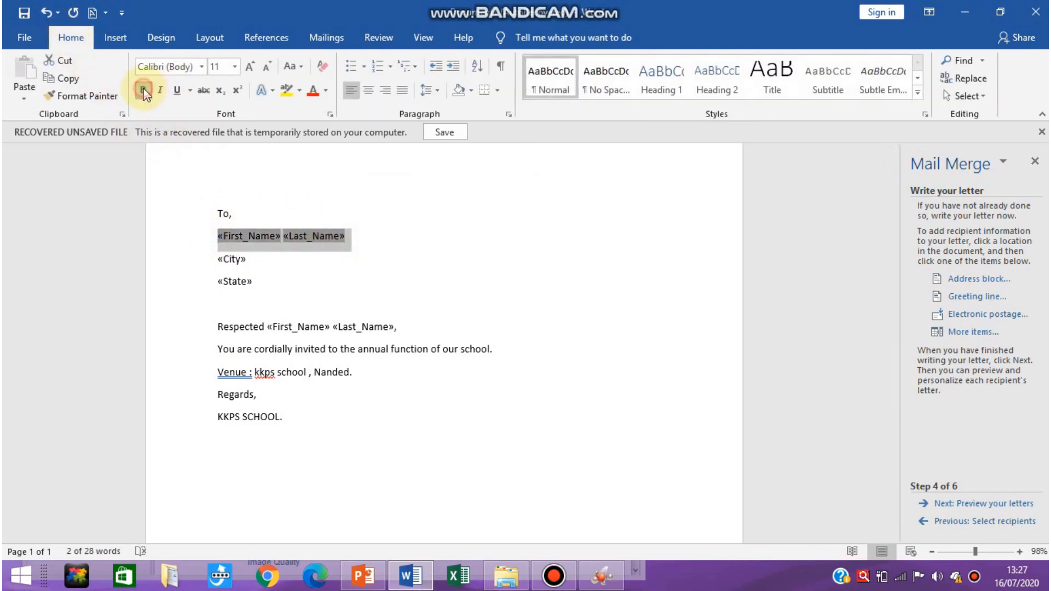
pyautogui.click(143, 90)
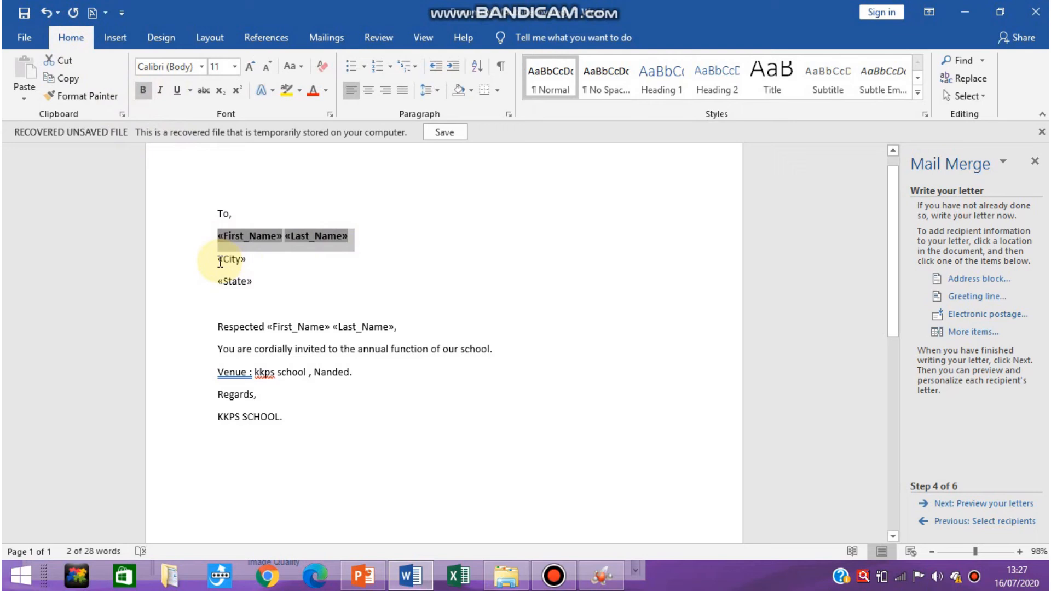
pyautogui.click(285, 286)
# Make the First Name and Last Name fields and the comma in the "Respected" line bold.
pyautogui.moveTo(269, 327); pyautogui.dragTo(412, 325)
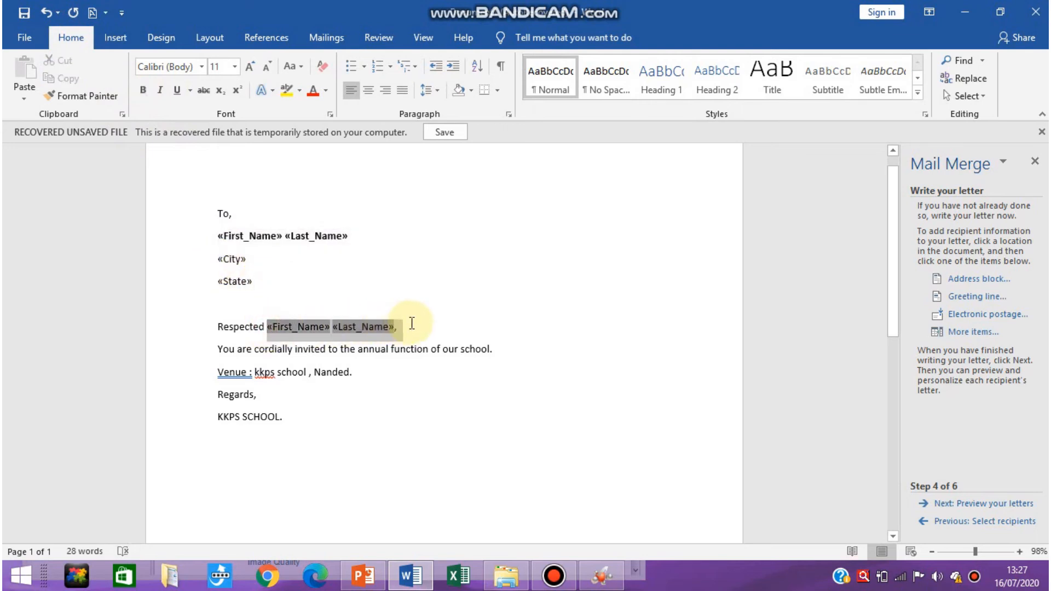
pyautogui.click(144, 85)
pyautogui.click(304, 329)
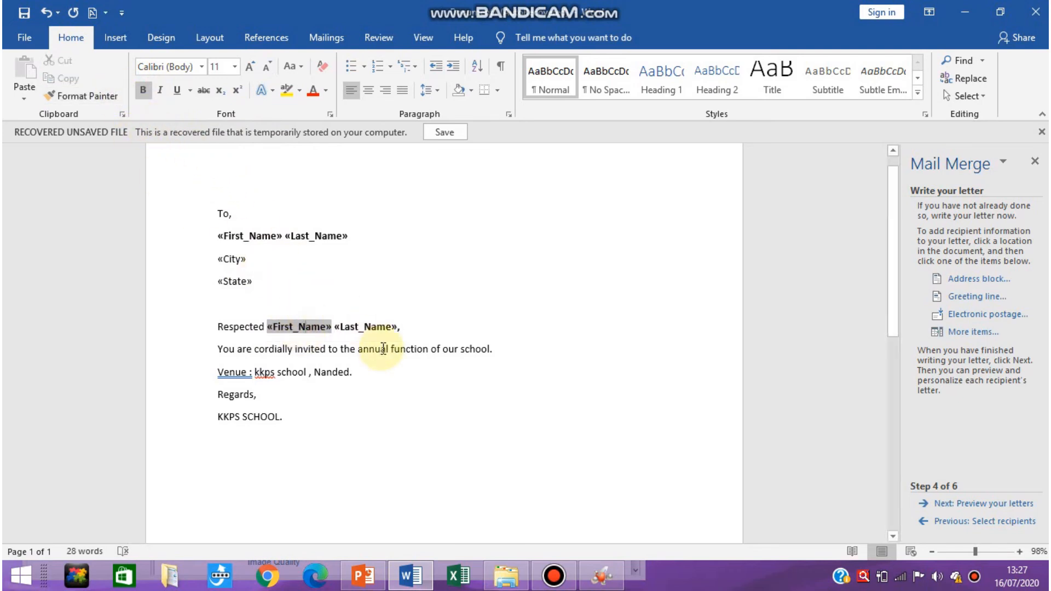
pyautogui.click(413, 331)
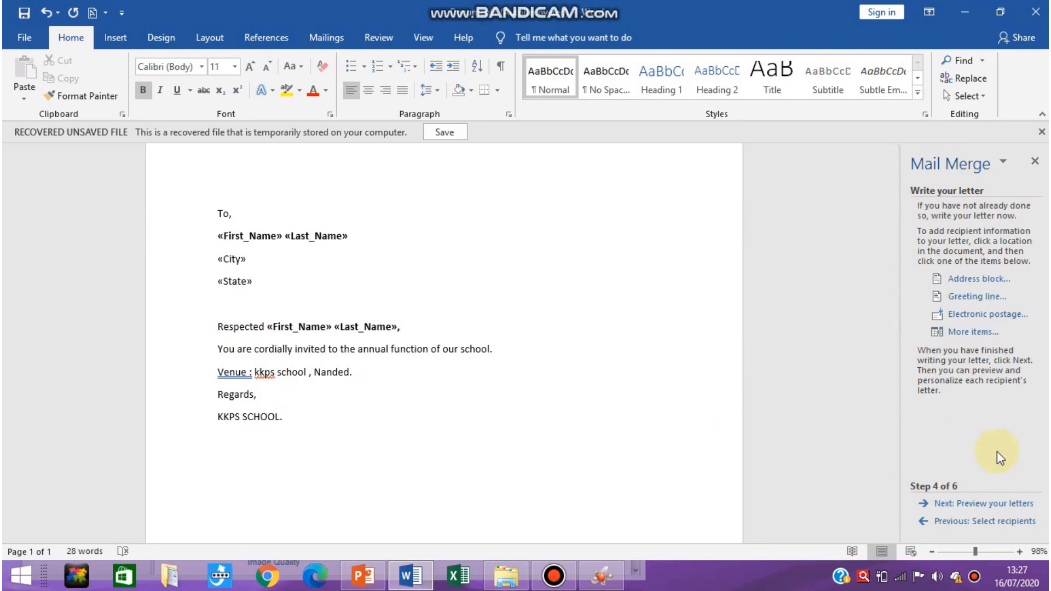
# Advance the wizard through the letter preview and merge all records into a new document of individual letters.
pyautogui.click(978, 508)
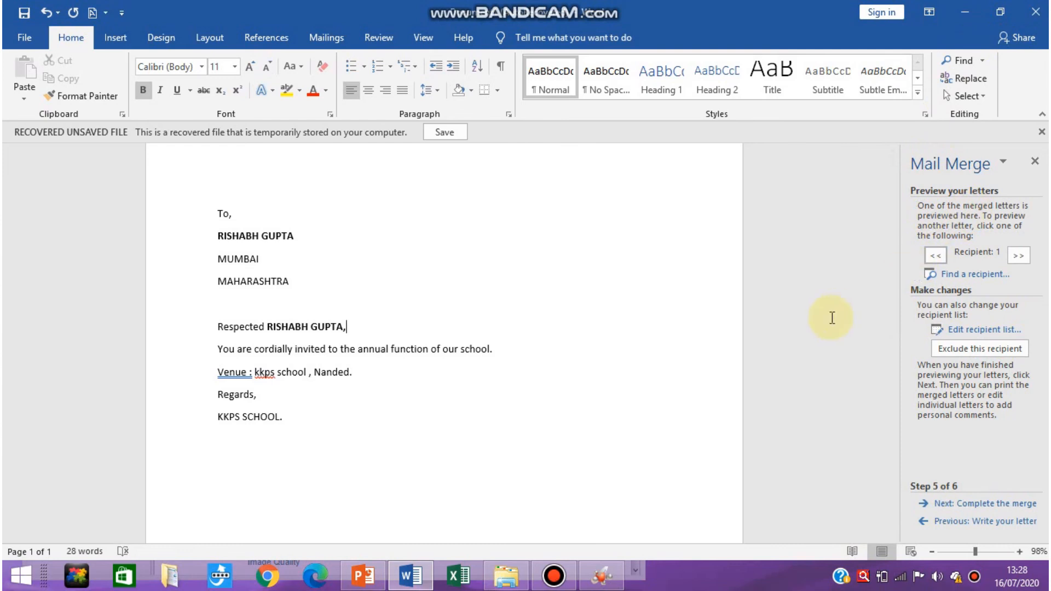
pyautogui.click(964, 506)
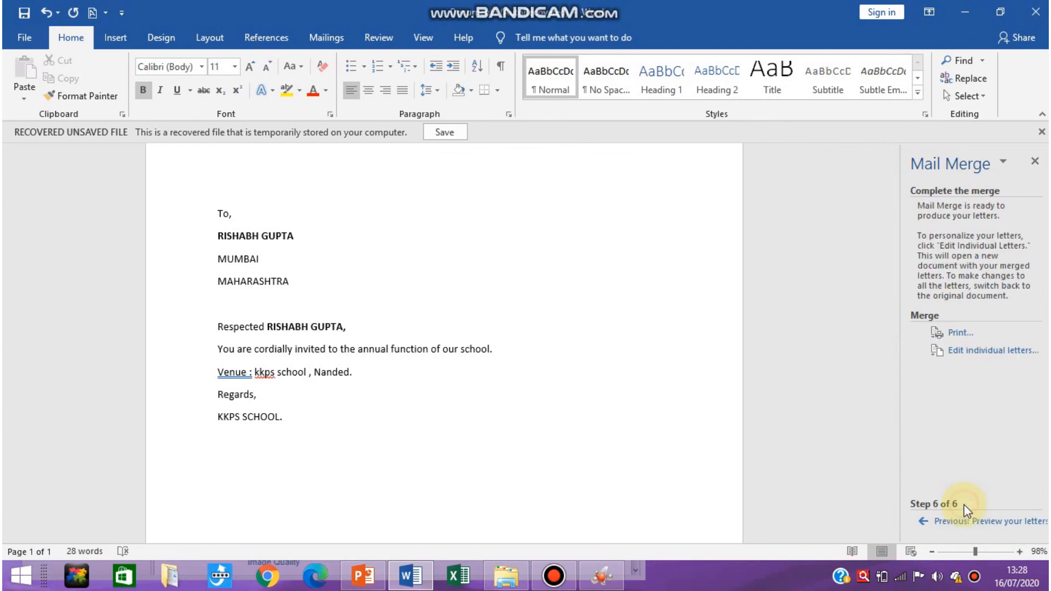
pyautogui.click(997, 352)
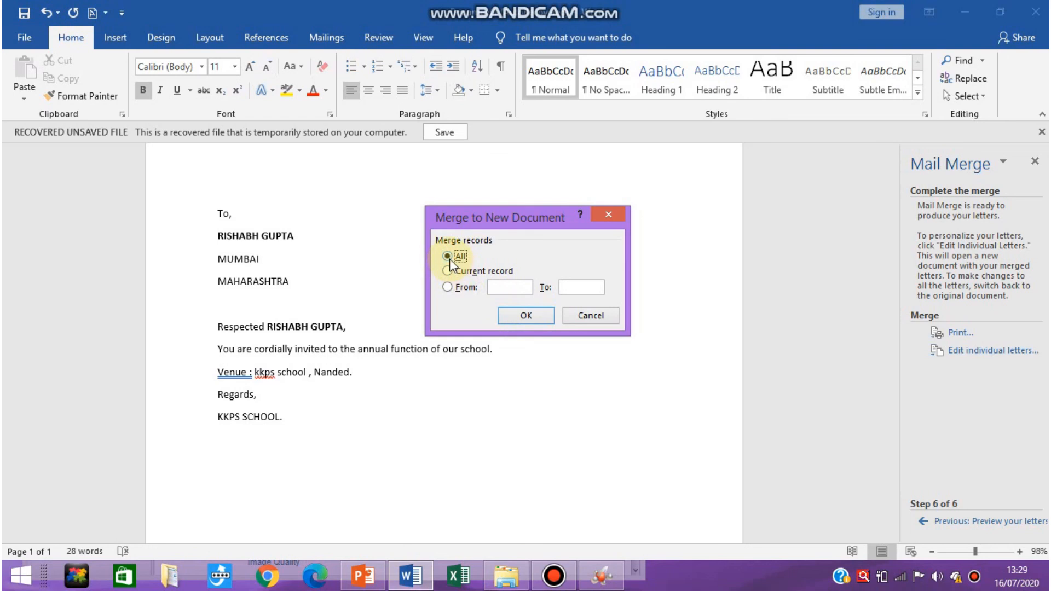
pyautogui.click(517, 317)
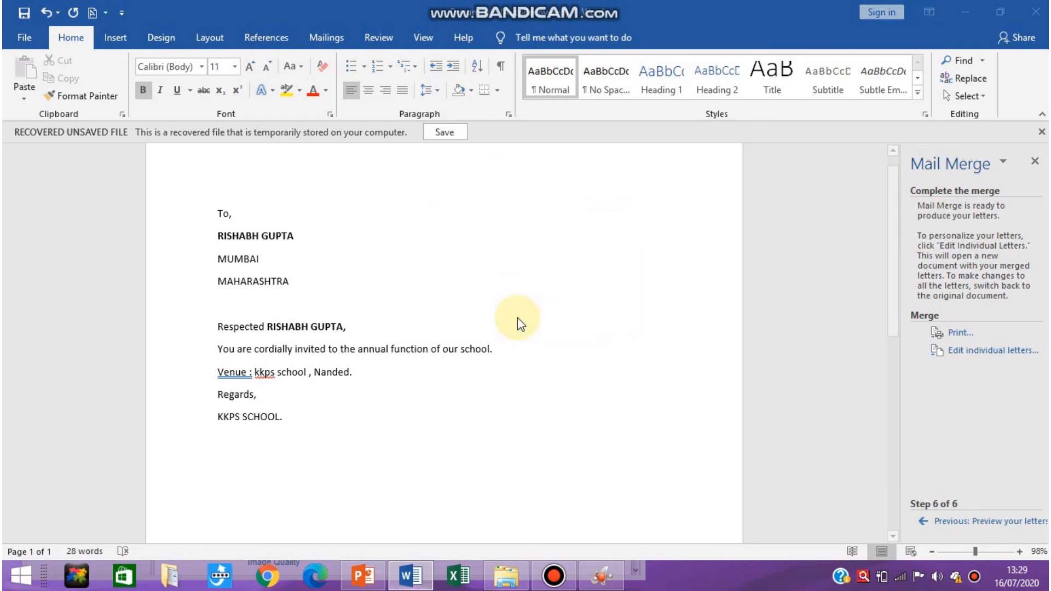
pyautogui.scroll(-10, 613, 394)
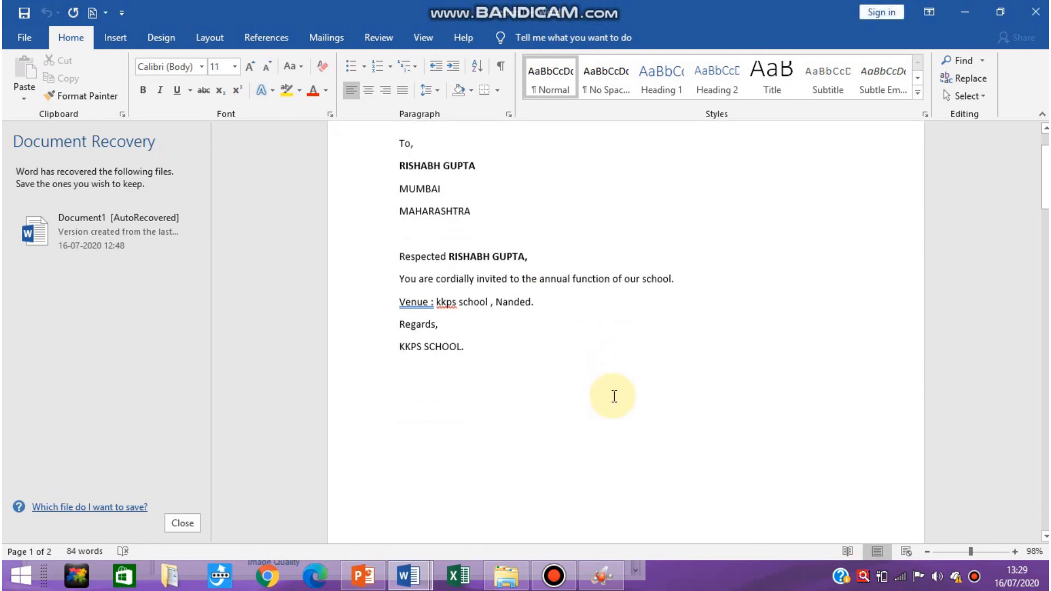
pyautogui.scroll(-10, 615, 397)
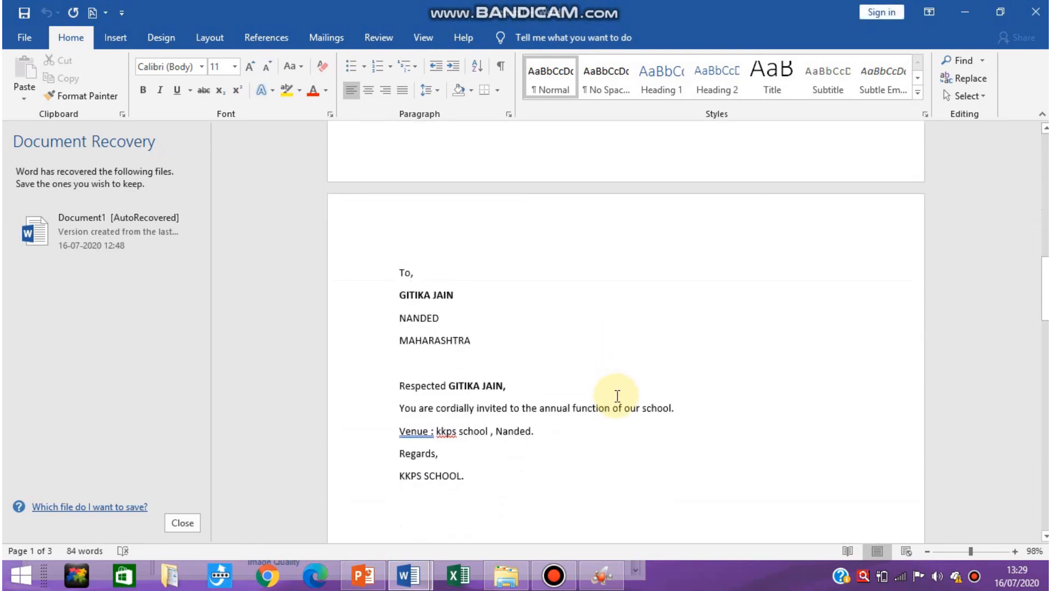
pyautogui.scroll(-10, 617, 397)
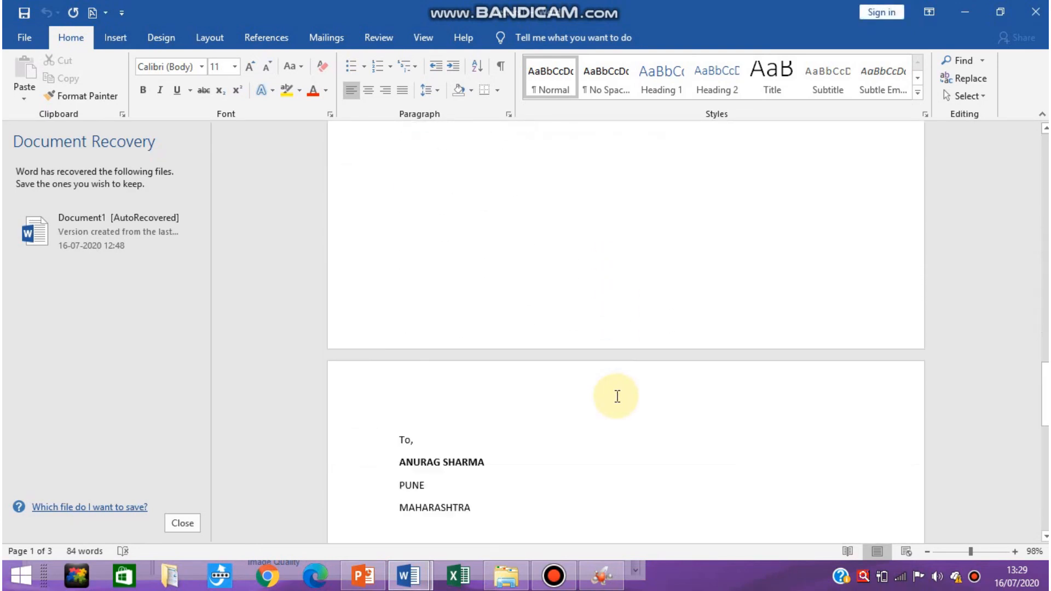
# Review the merged letters page by page, checking each recipient's name, city and state in the address lines and the name in the salutation.
pyautogui.scroll(-2, 617, 397)
pyautogui.scroll(12, 617, 396)
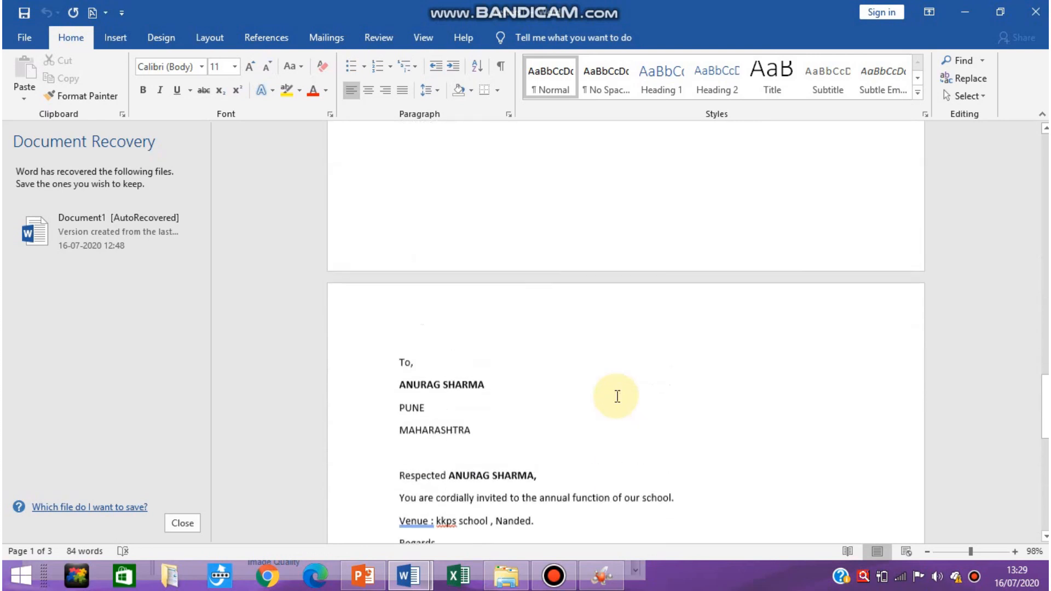
pyautogui.scroll(12, 617, 397)
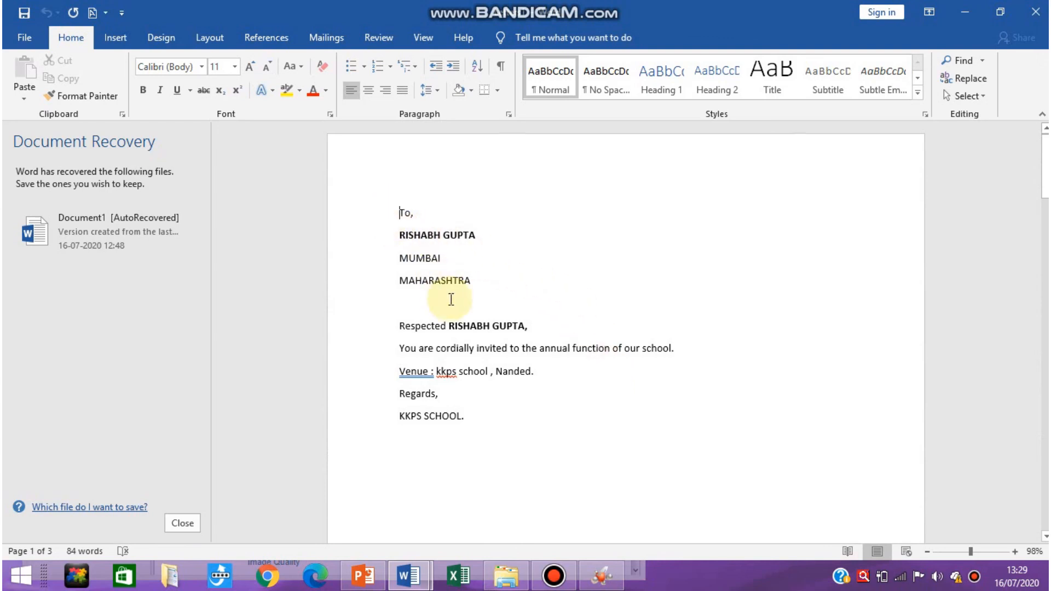
pyautogui.scroll(-5, 481, 328)
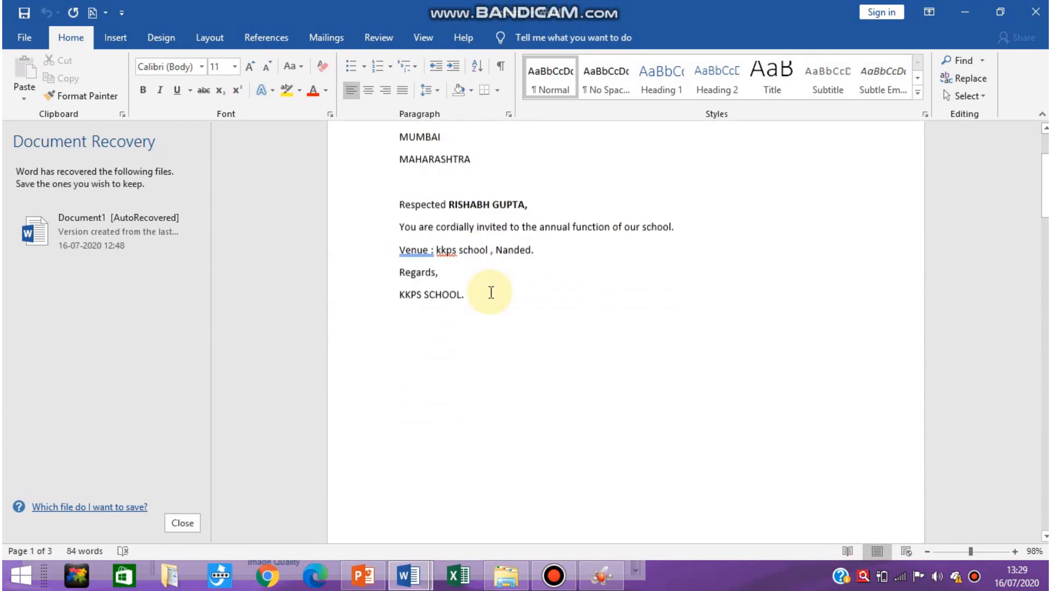
pyautogui.scroll(-10, 545, 343)
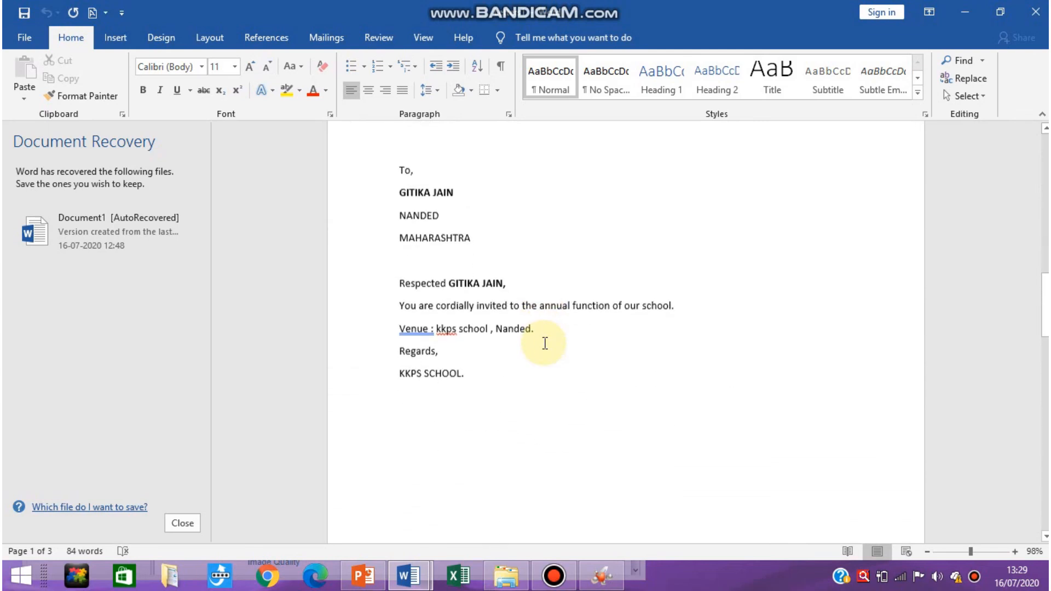
pyautogui.scroll(-6, 545, 343)
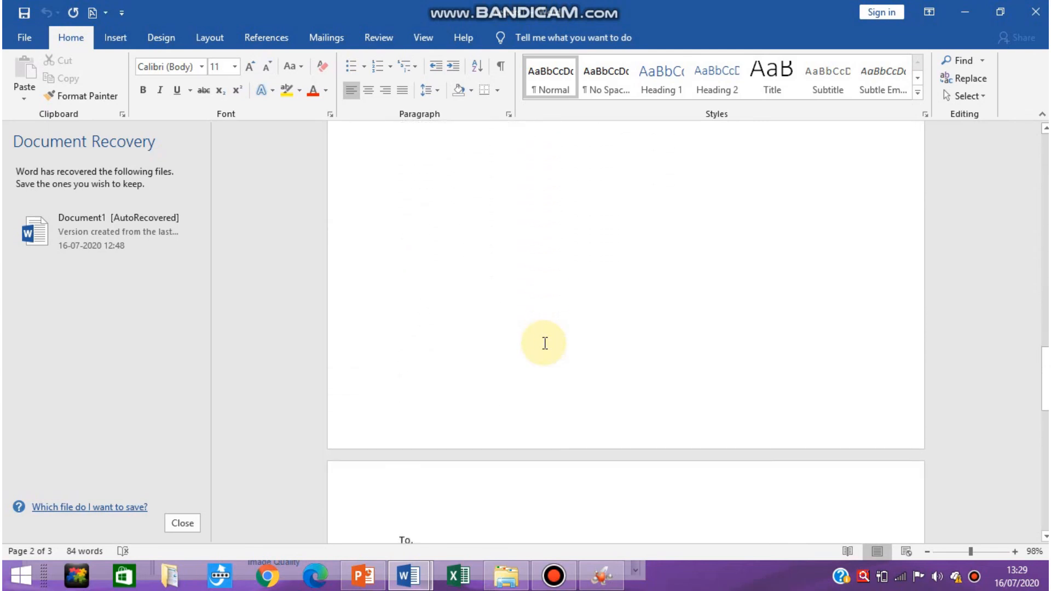
pyautogui.scroll(-9, 544, 343)
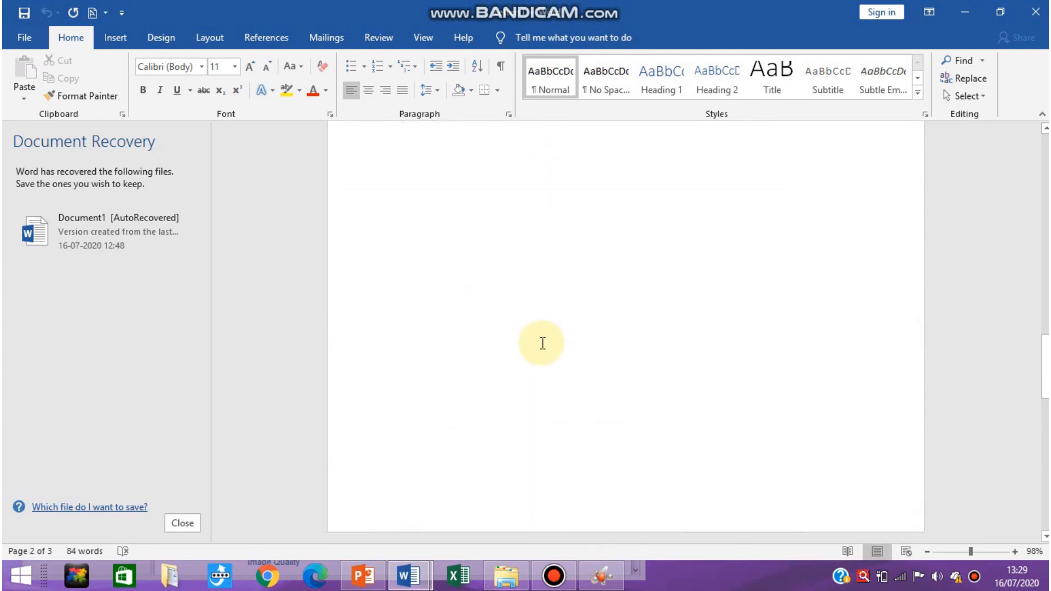
pyautogui.scroll(-10, 542, 344)
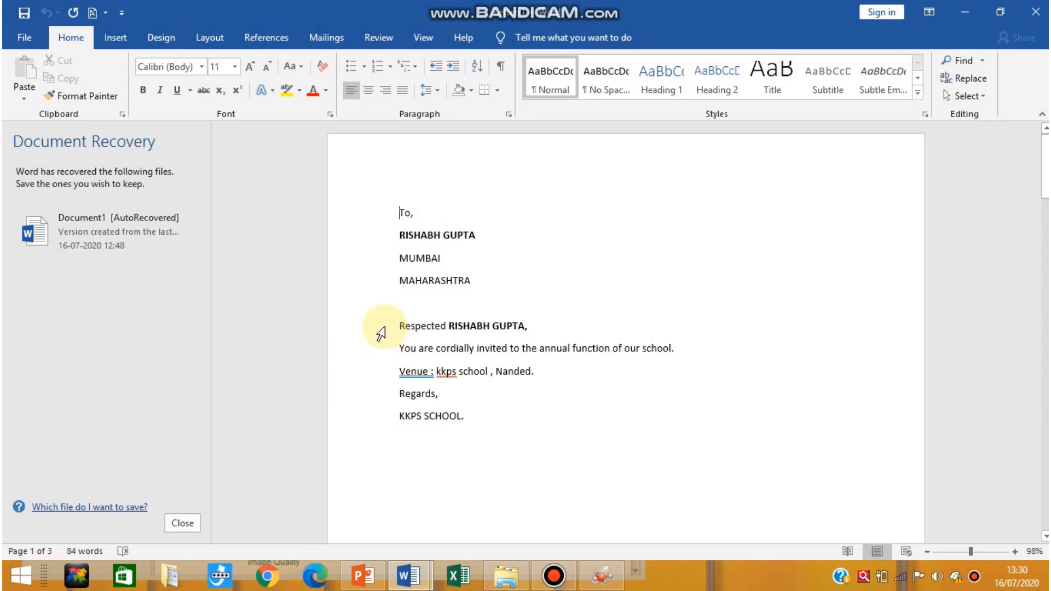
pyautogui.scroll(-5, 449, 352)
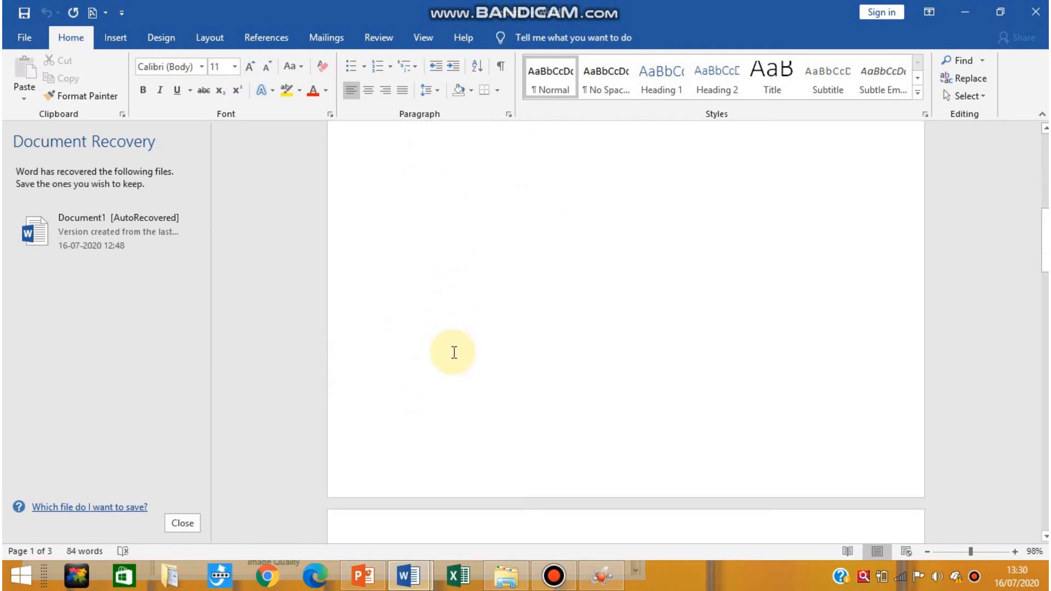
pyautogui.scroll(-10, 454, 352)
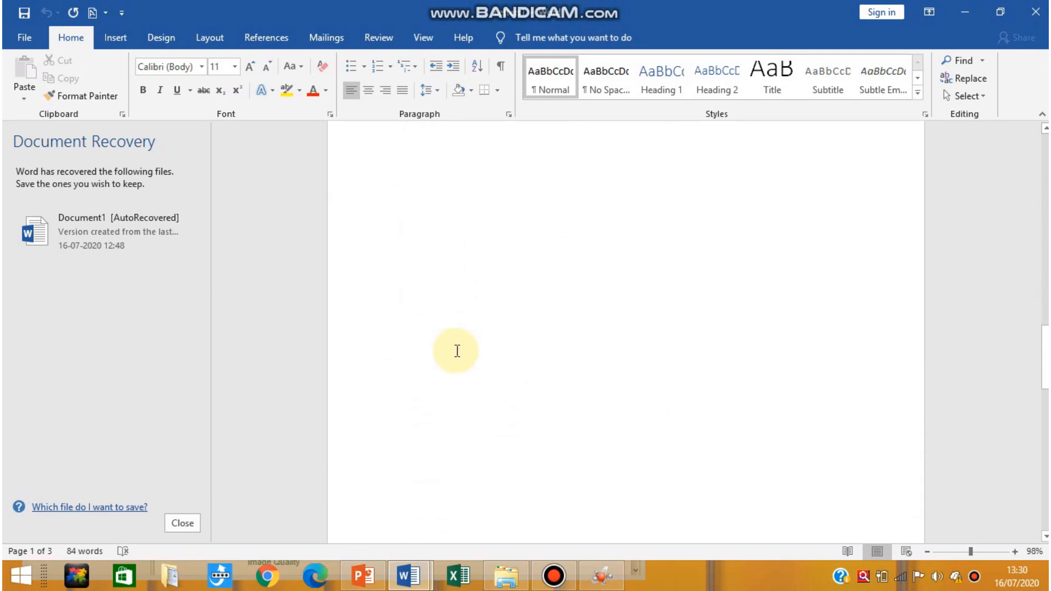
pyautogui.scroll(-8, 457, 351)
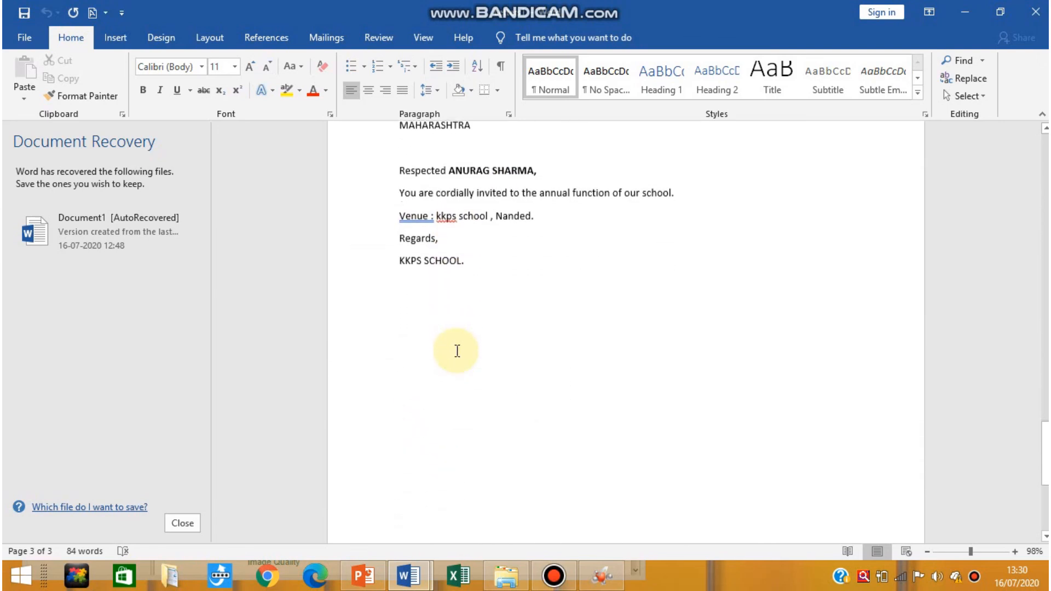
pyautogui.scroll(4, 457, 350)
pyautogui.scroll(-15, 457, 351)
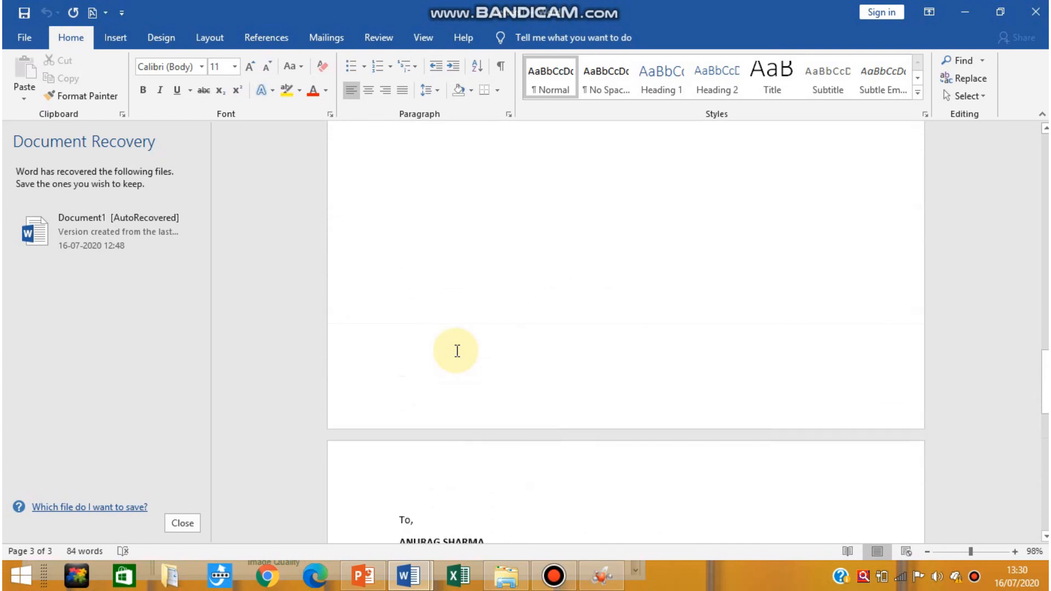
pyautogui.scroll(-10, 456, 351)
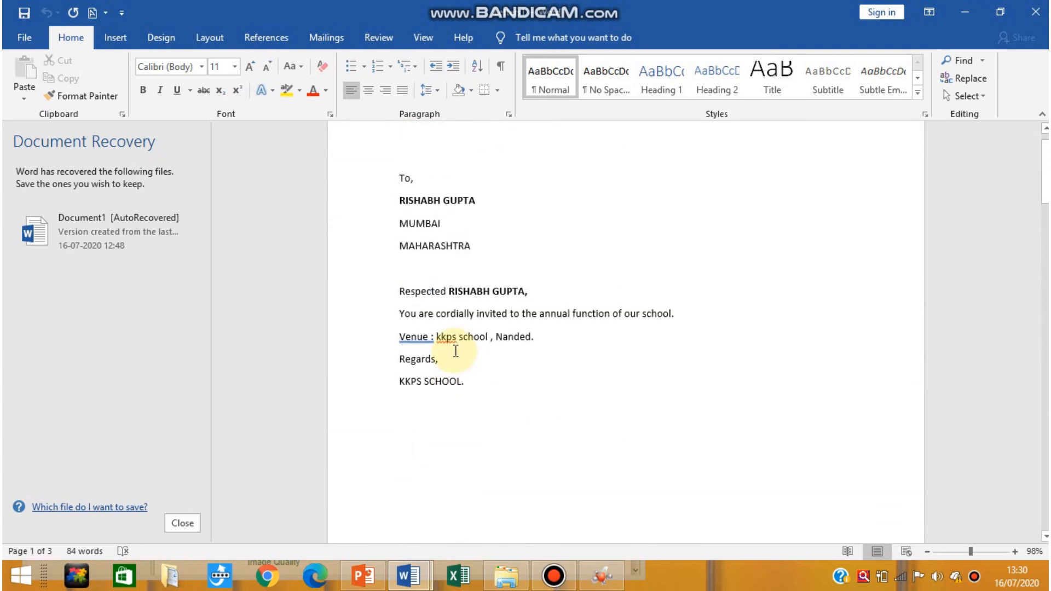
pyautogui.scroll(1, 456, 351)
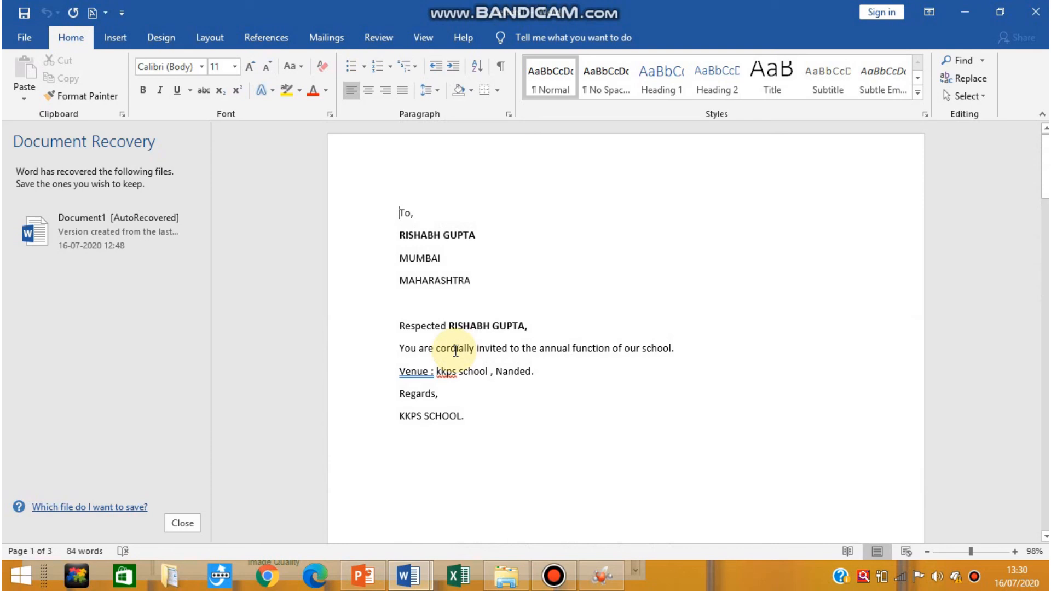
pyautogui.scroll(-3, 455, 351)
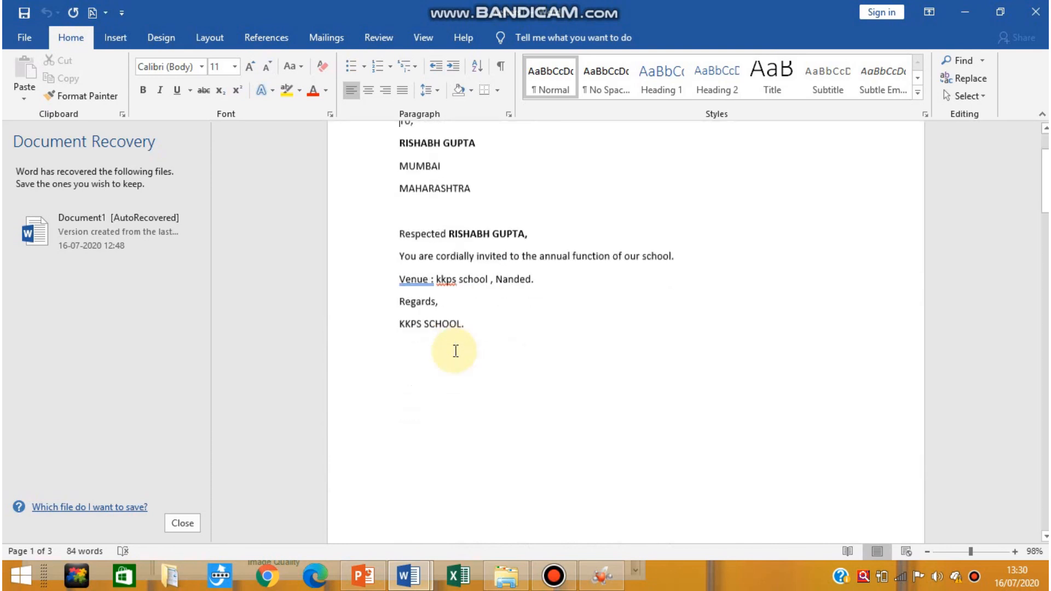
pyautogui.scroll(3, 455, 351)
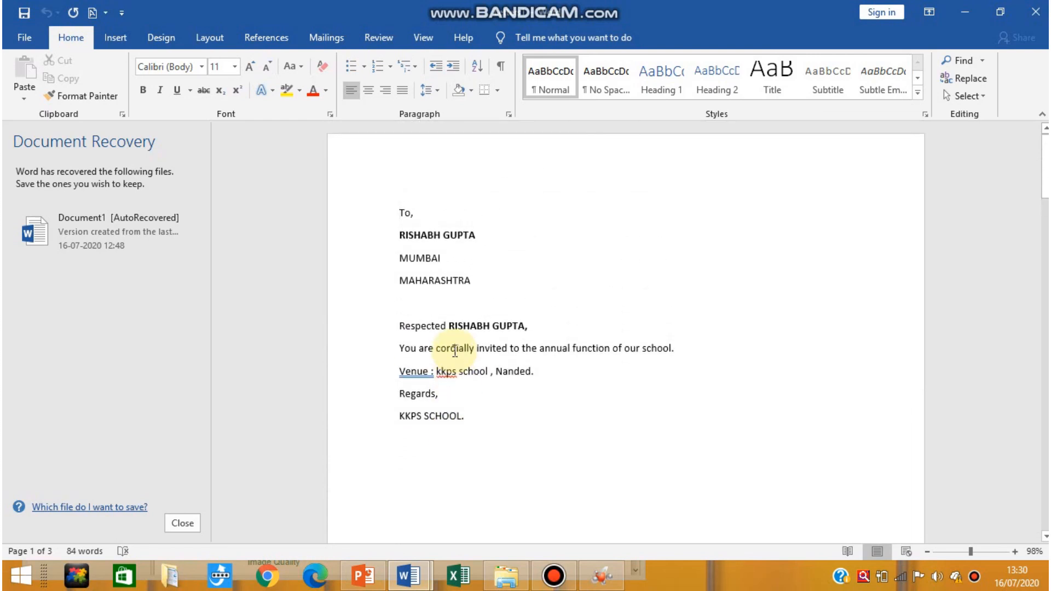
pyautogui.scroll(-7, 456, 350)
pyautogui.scroll(-12, 455, 351)
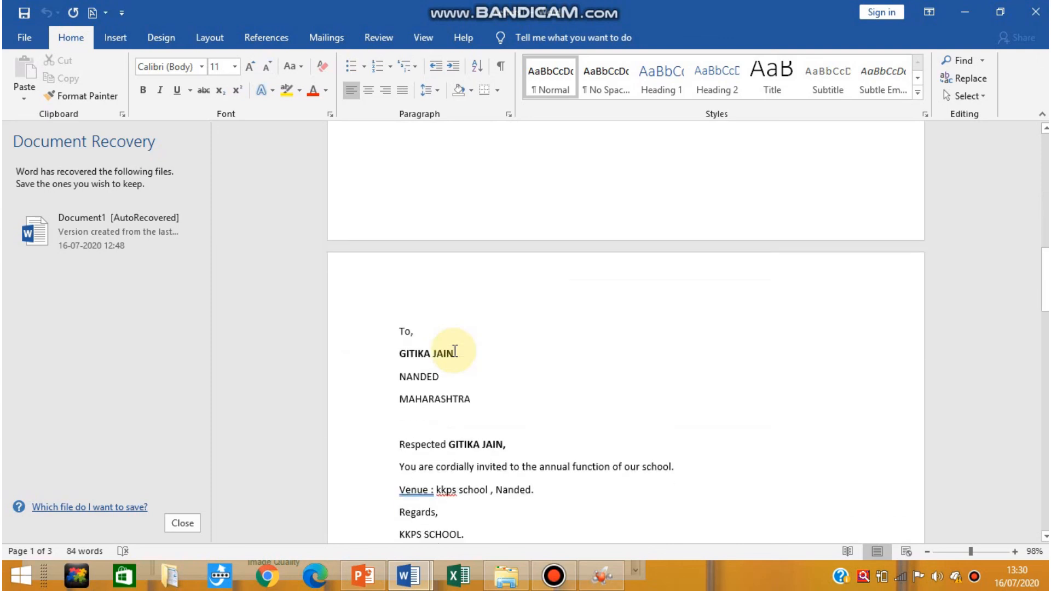